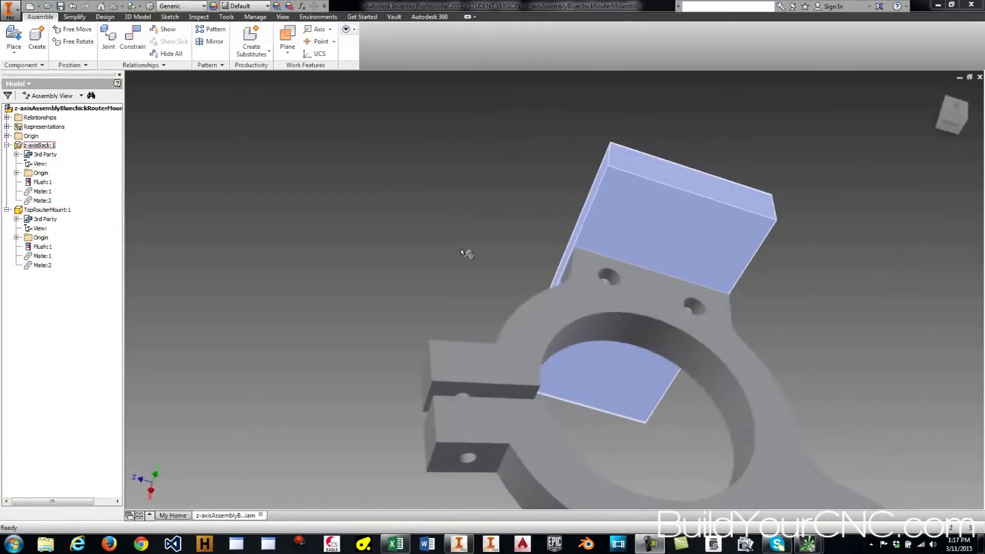
Place two instances of the Cross Dowel-01 part from the WallMount3DFDM folder in the assembly
key(F6)
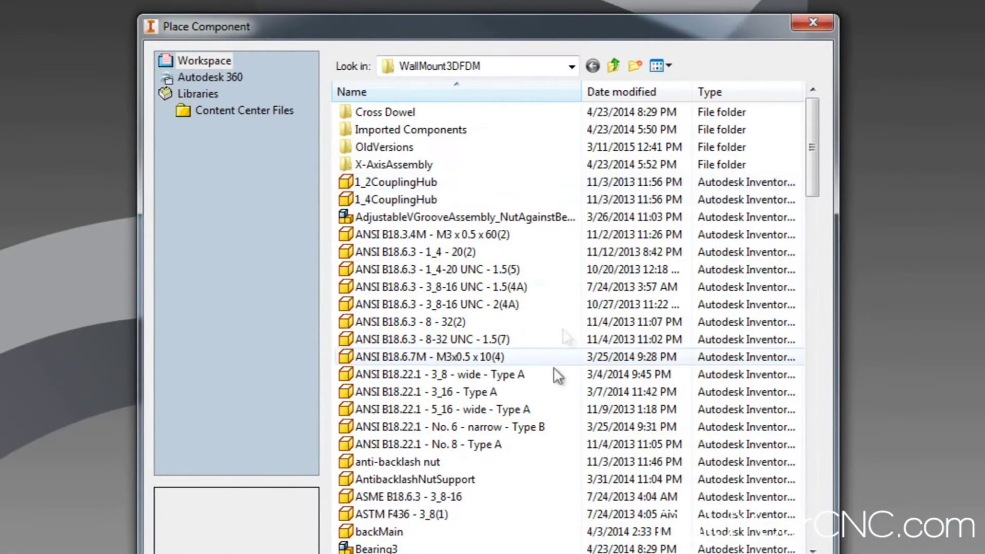
drag(818, 136, 827, 246)
click(373, 217)
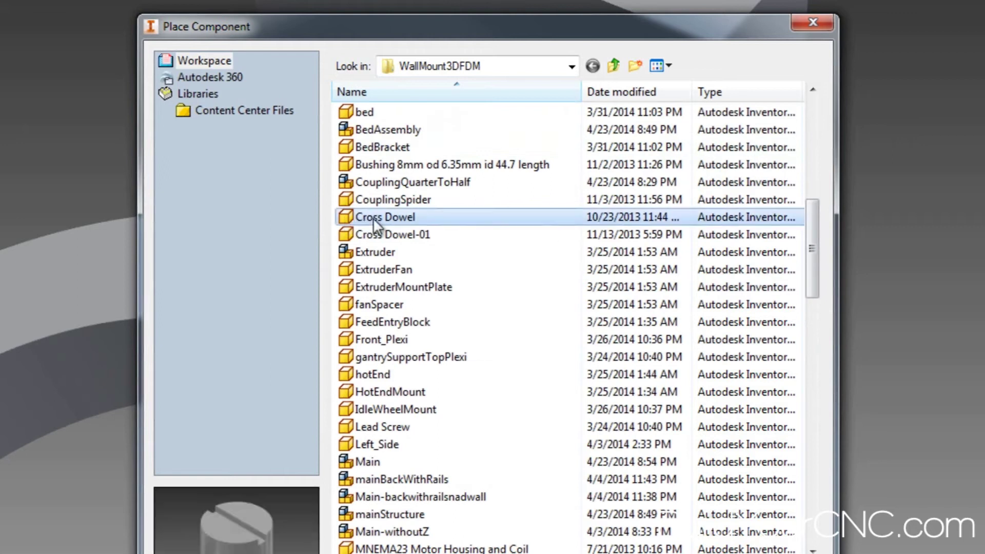
click(385, 237)
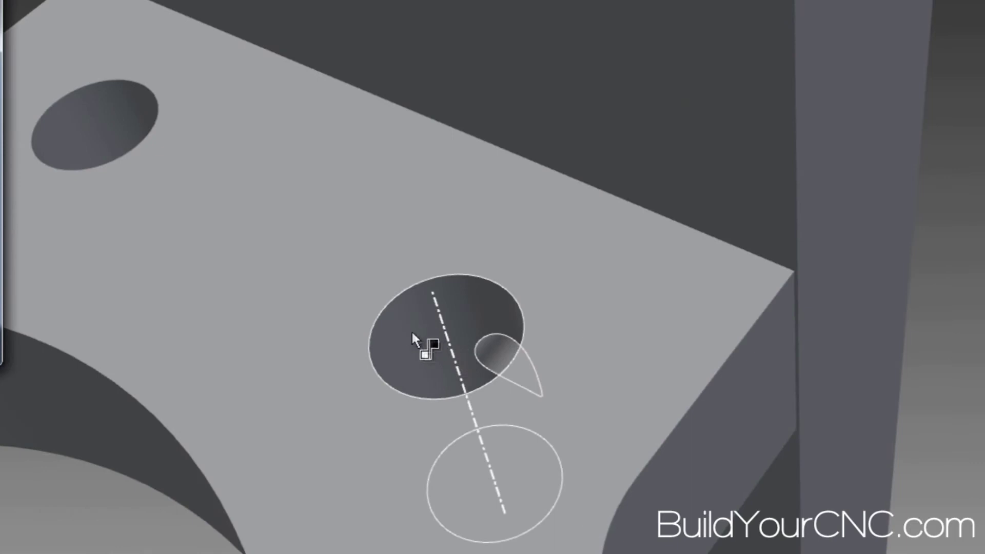
Mate each cross dowel's body axis to a round hole in TopRouterMount and slide the second dowel along its hole
click(424, 338)
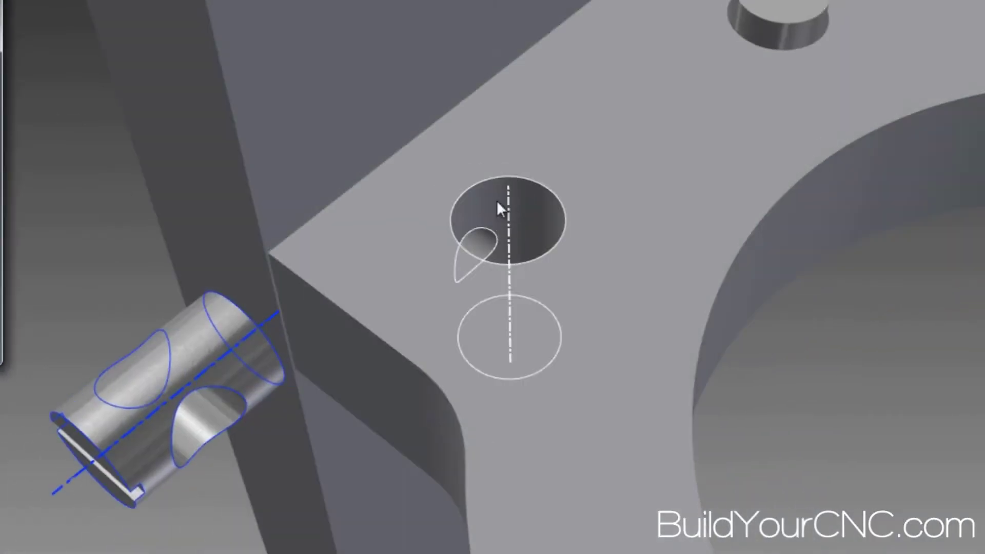
click(498, 200)
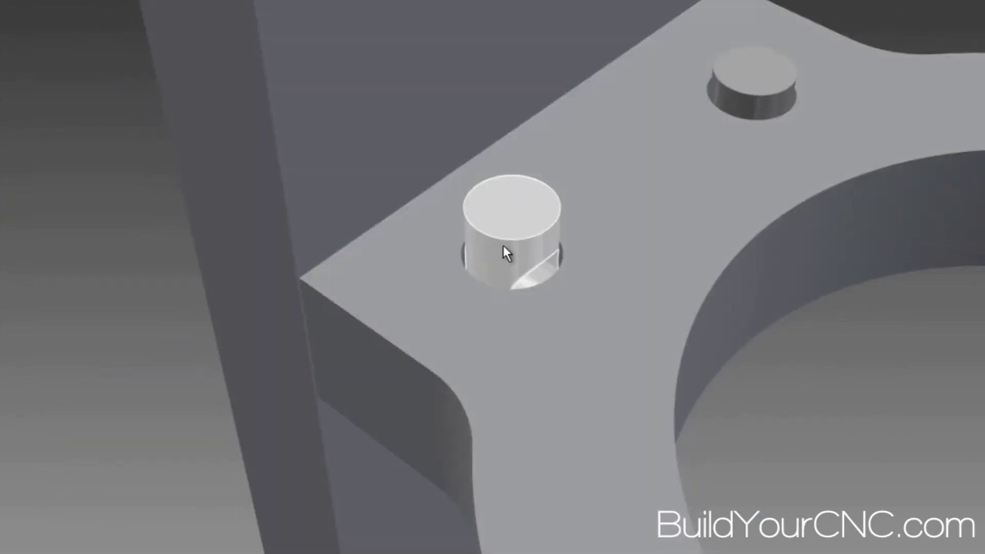
click(508, 211)
drag(507, 208, 508, 232)
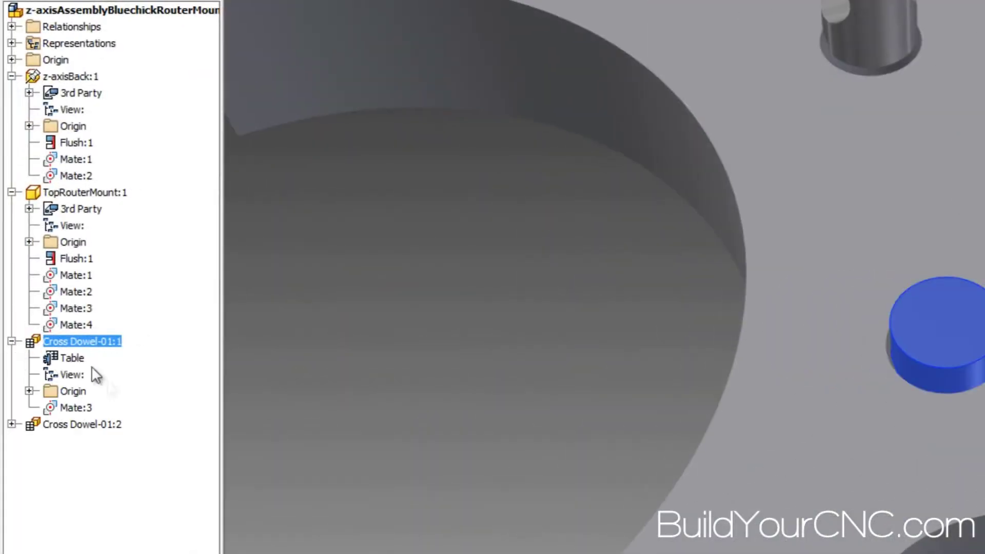
Delete the mate on Cross Dowel-01:1 and pull that dowel out of its hole into the mount's large opening
click(72, 411)
right_click(69, 408)
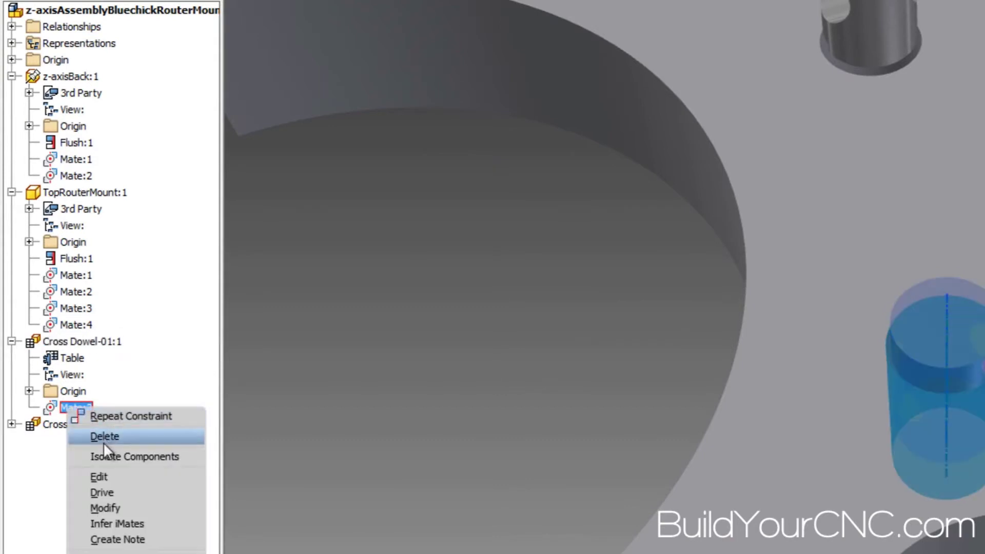
click(103, 437)
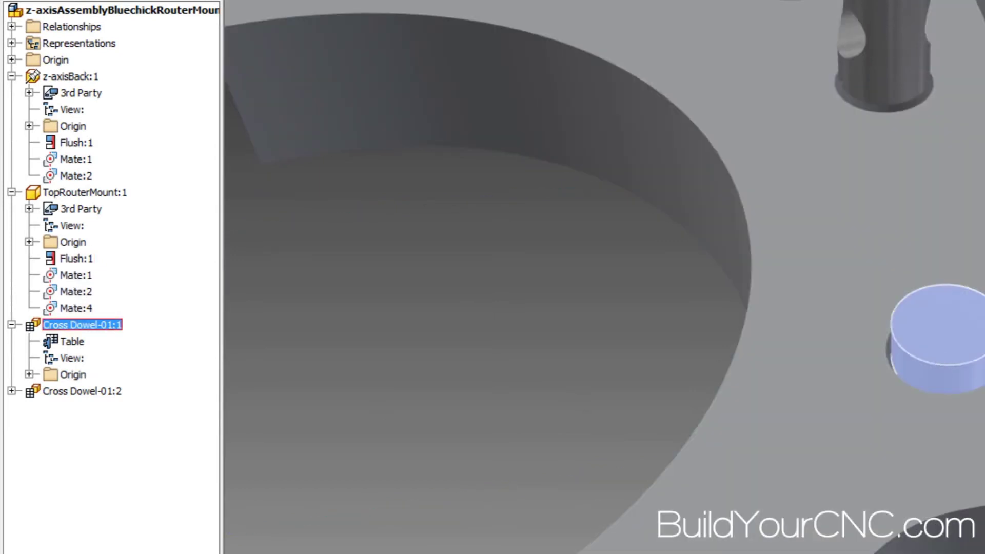
drag(962, 350, 567, 173)
drag(459, 145, 471, 256)
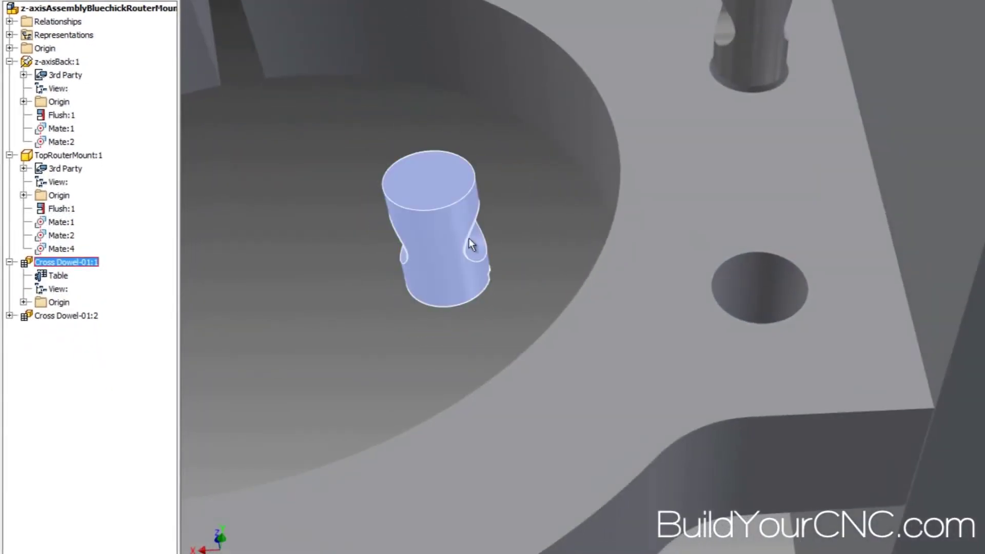
Mate the cross-hole axis of Cross Dowel-01:1 to the small bolt hole inside the empty dowel hole of TopRouterMount
scroll(513, 256, down, 3)
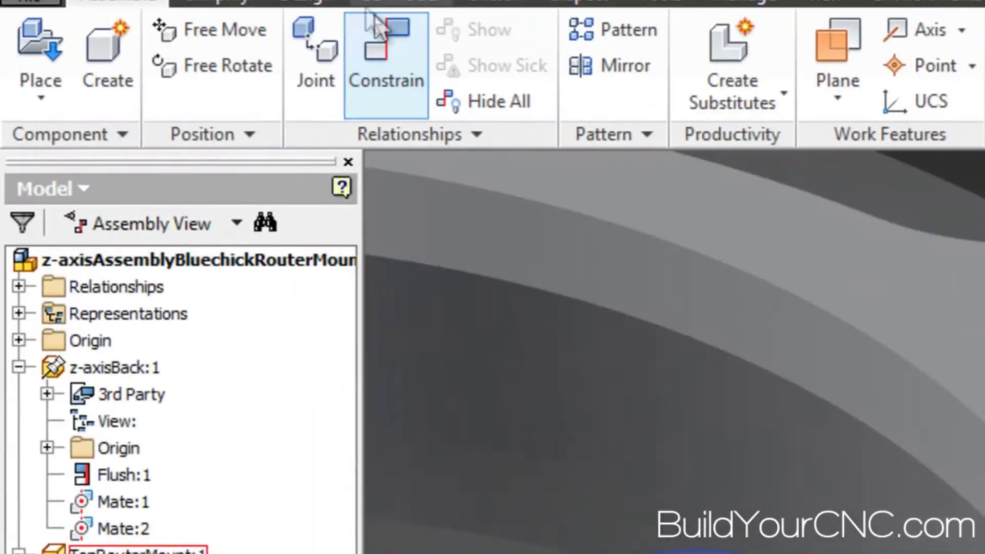
click(380, 52)
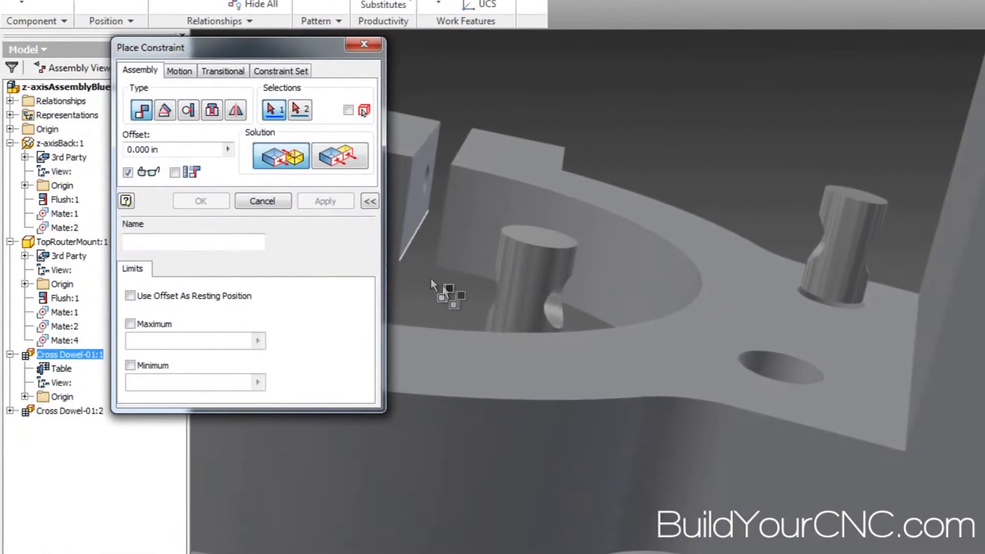
scroll(501, 318, up, 3)
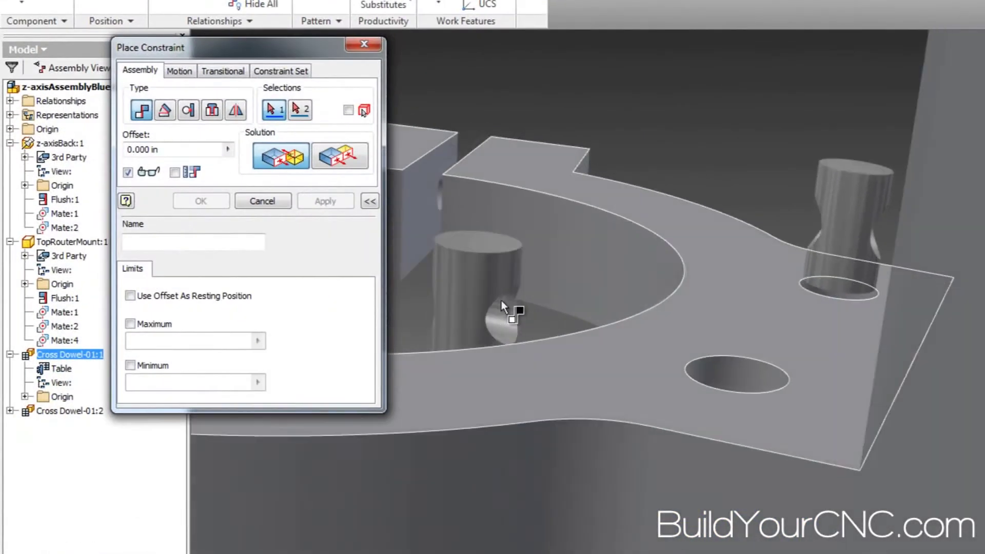
click(417, 298)
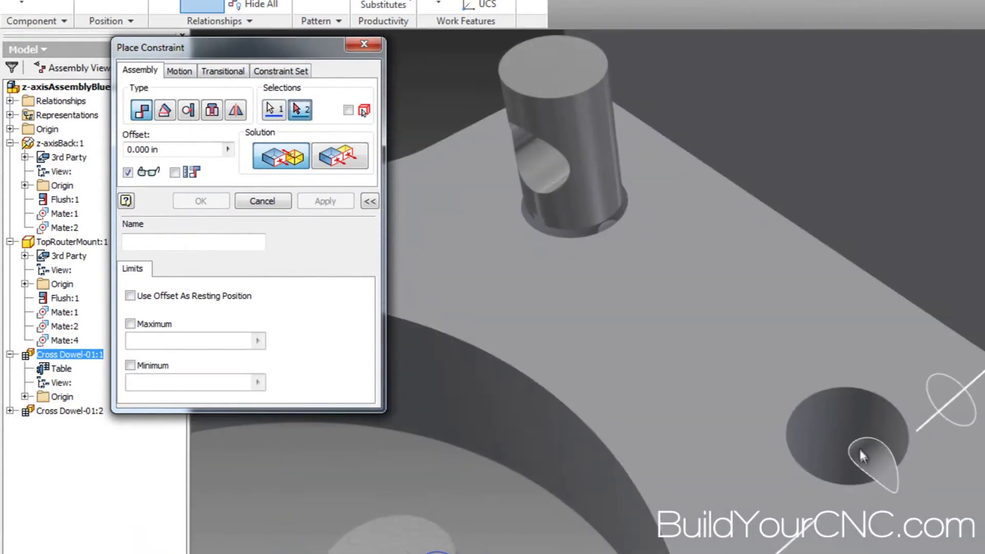
click(861, 450)
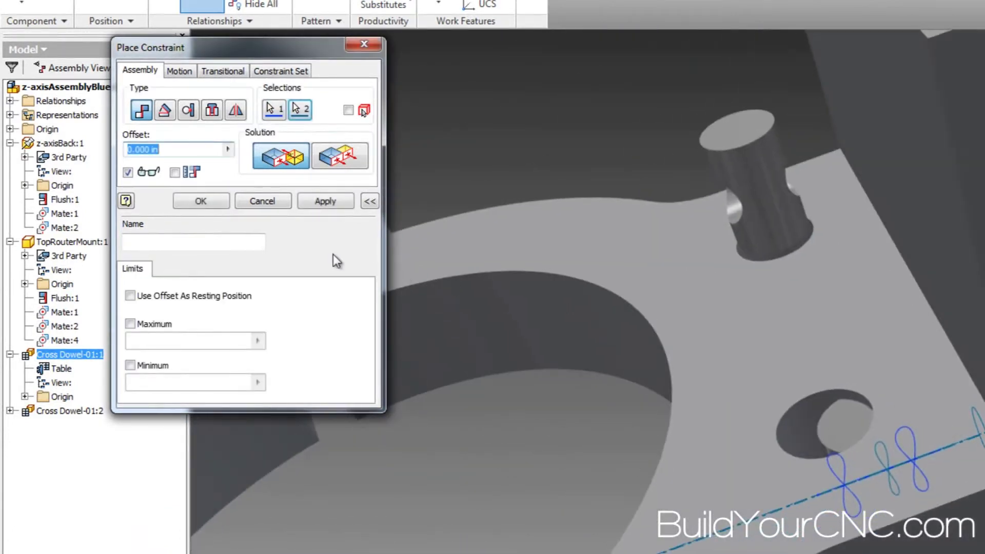
click(200, 202)
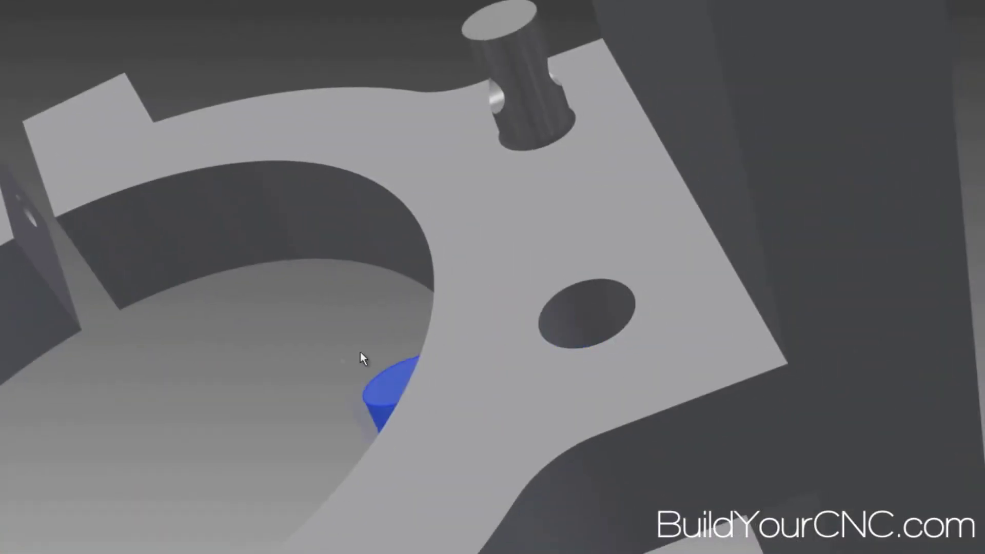
Slide Cross Dowel-01:1 into the mount's open area and mate its body axis to the round dowel hole
drag(360, 352, 300, 413)
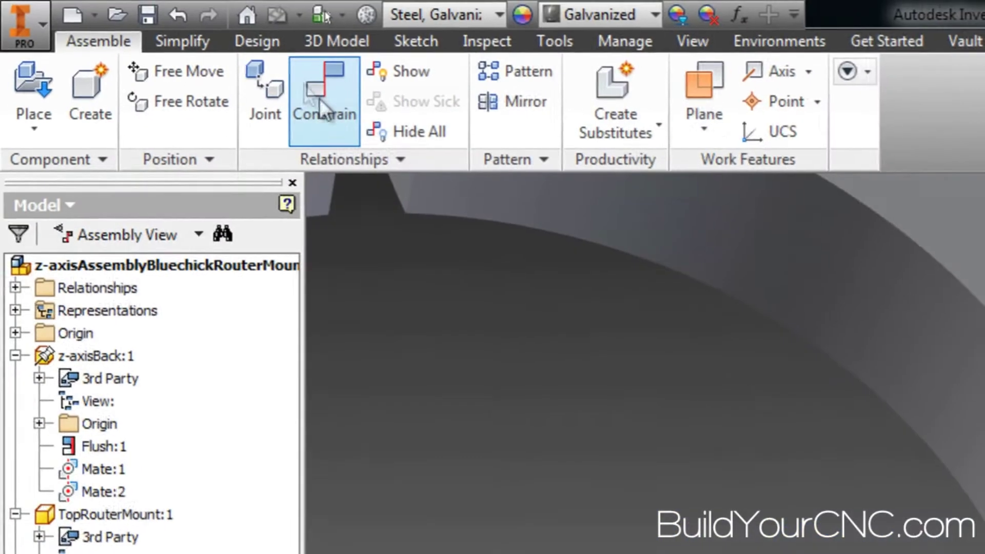
click(319, 97)
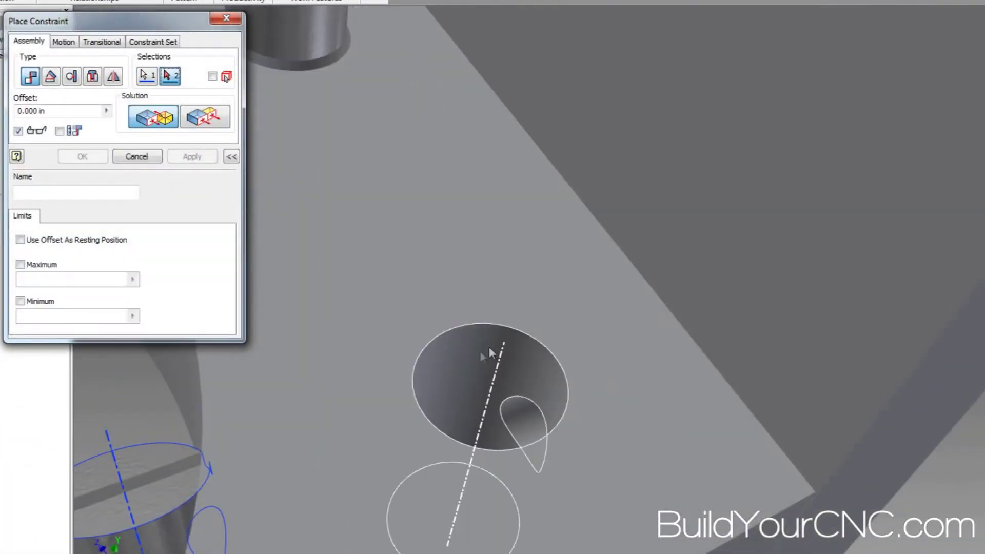
click(475, 355)
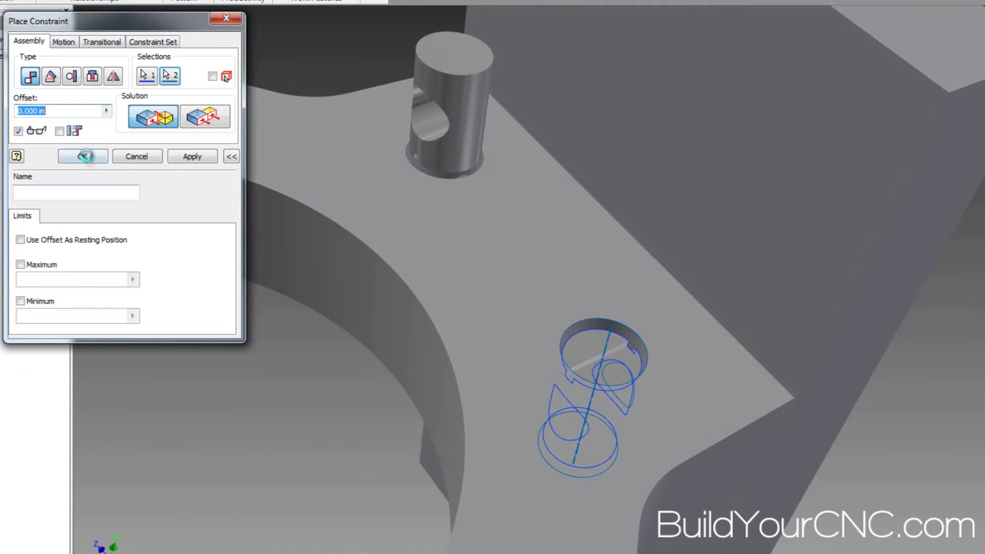
click(84, 156)
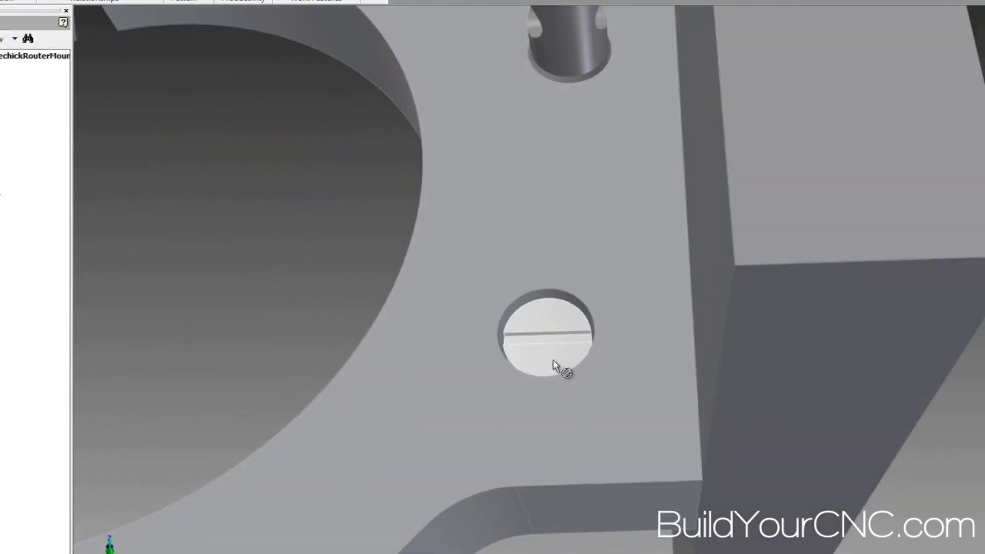
click(530, 331)
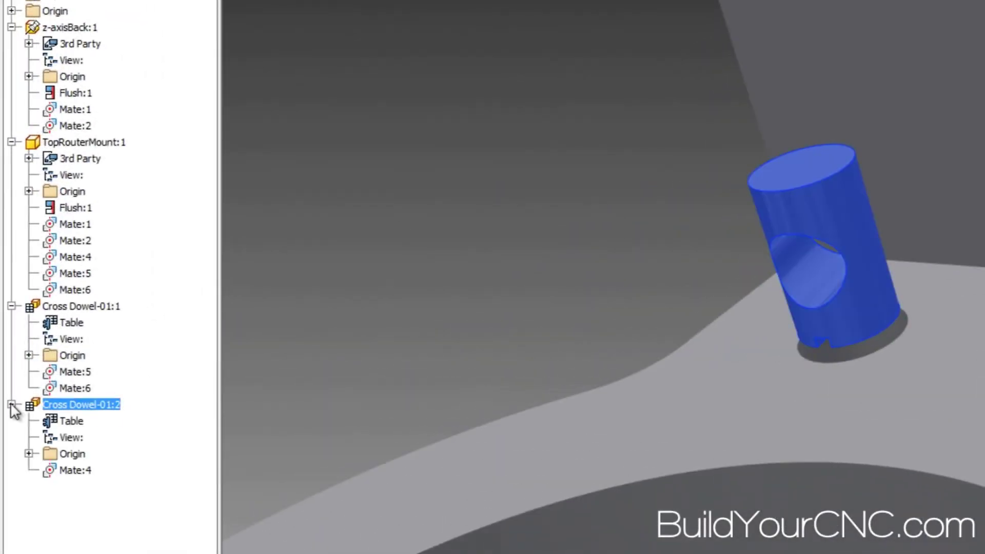
Delete the mate on Cross Dowel-01:2 and move that dowel clear of its hole
click(68, 471)
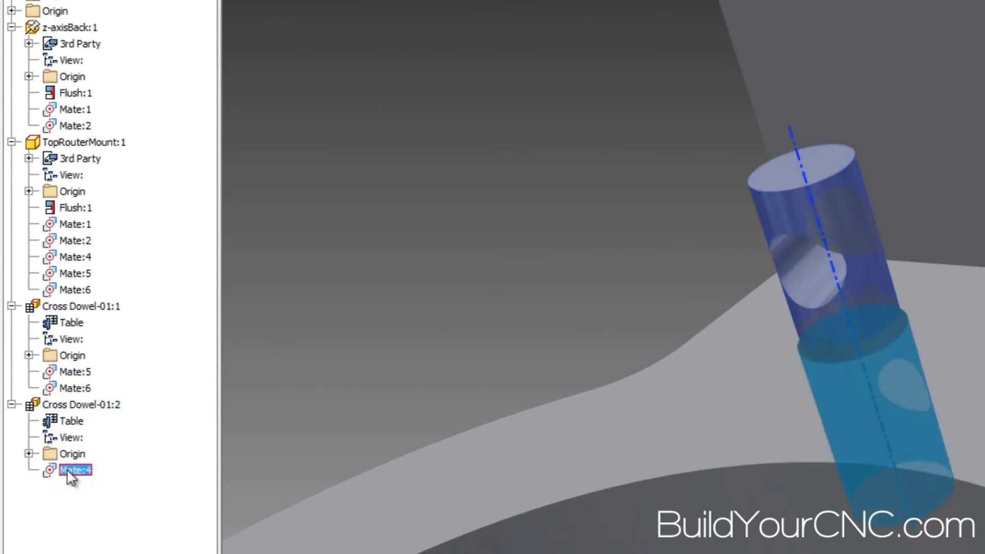
right_click(67, 469)
click(88, 495)
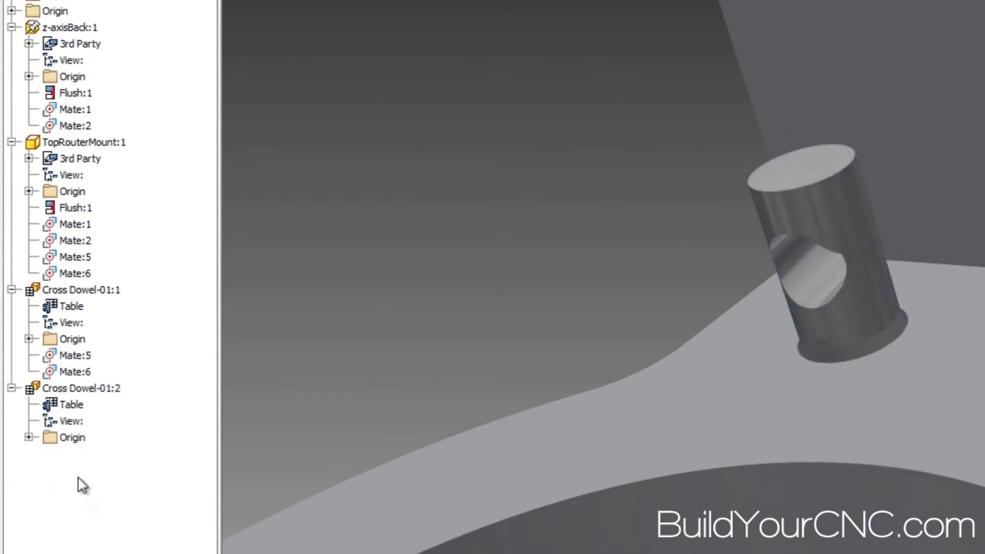
drag(785, 189, 589, 192)
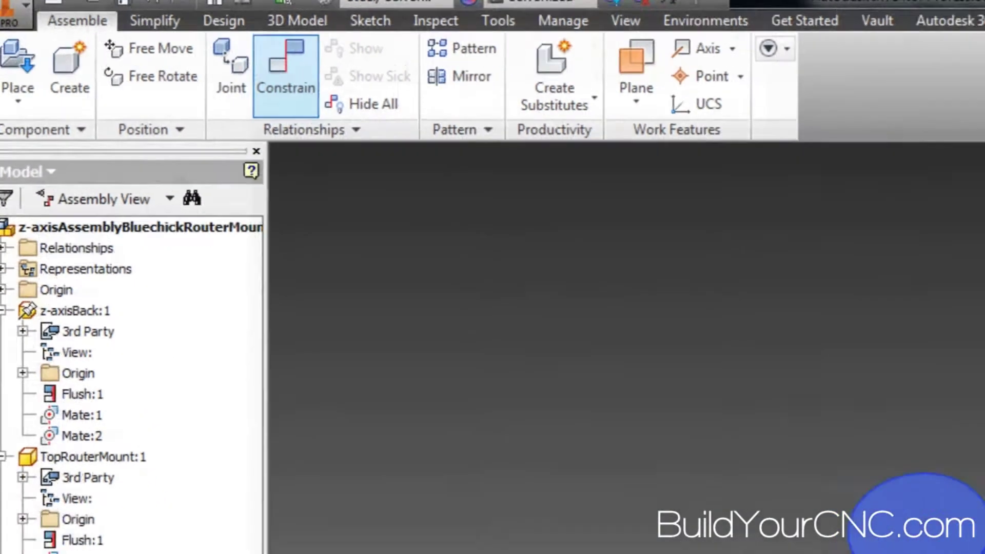
Mate the cross-hole axis of Cross Dowel-01:2 to the small bolt hole inside the remaining dowel hole of TopRouterMount
click(319, 97)
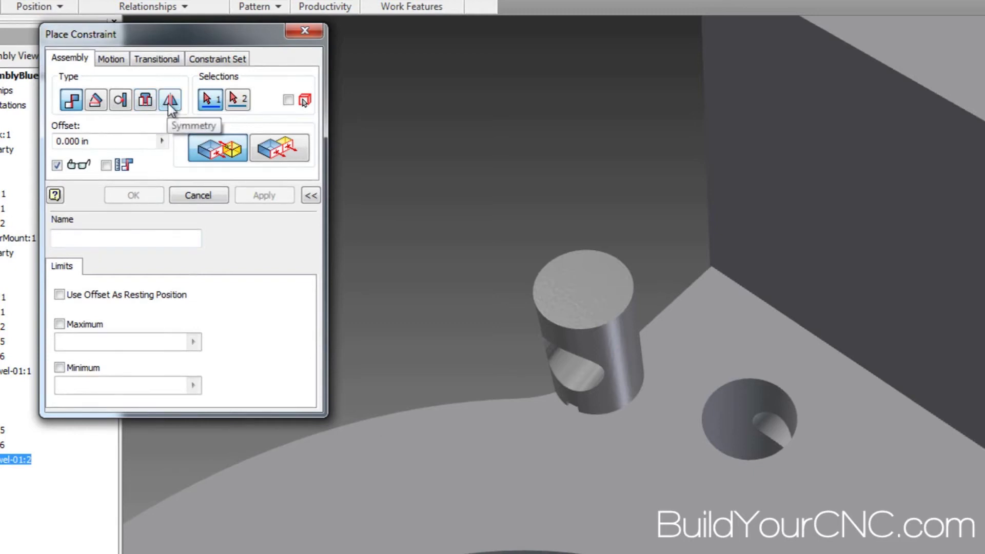
shift+middle_drag(610, 343, 608, 341)
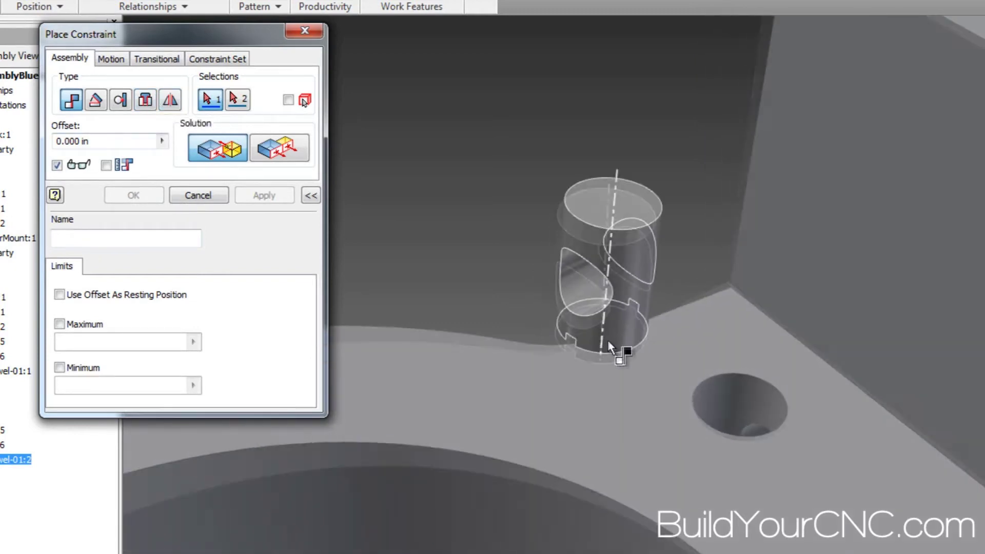
click(581, 285)
shift+middle_drag(756, 424, 777, 444)
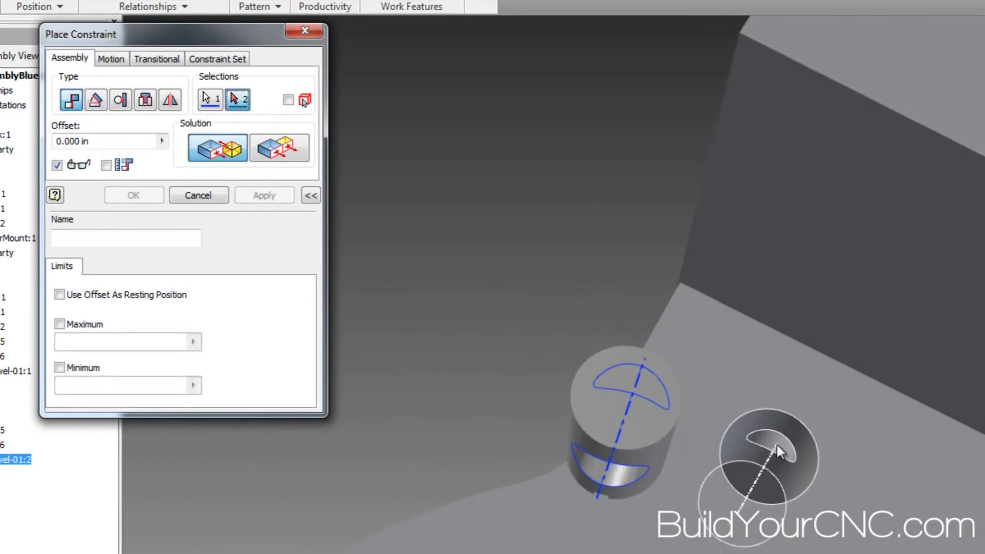
click(777, 442)
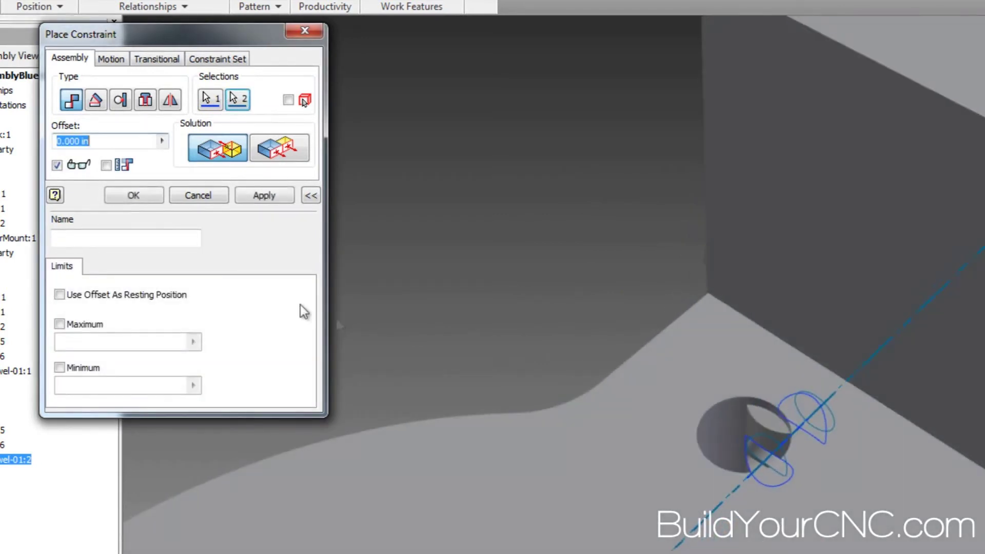
click(138, 196)
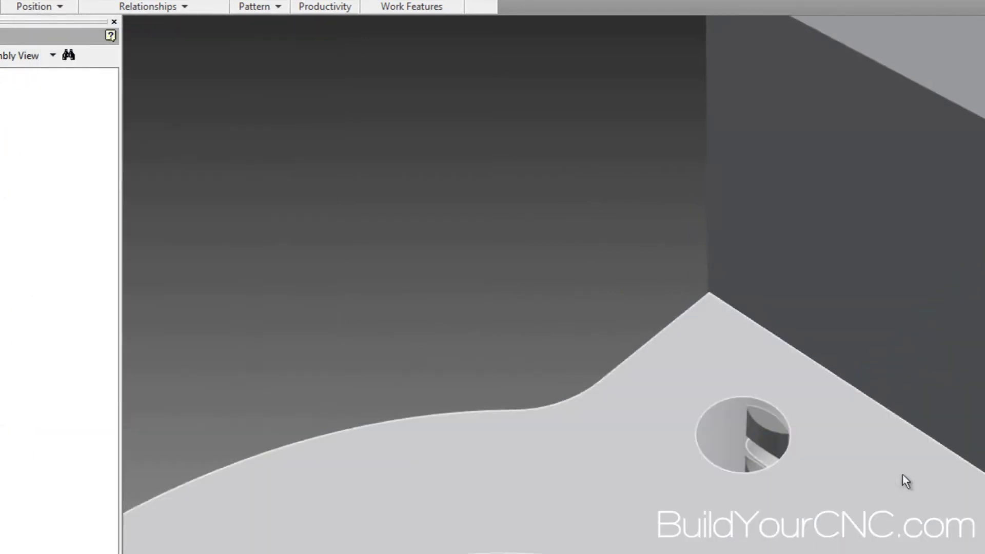
Slide Cross Dowel-01:2 into the mount's large opening and mate its body axis to the remaining round dowel hole
drag(767, 433, 503, 456)
drag(477, 417, 518, 447)
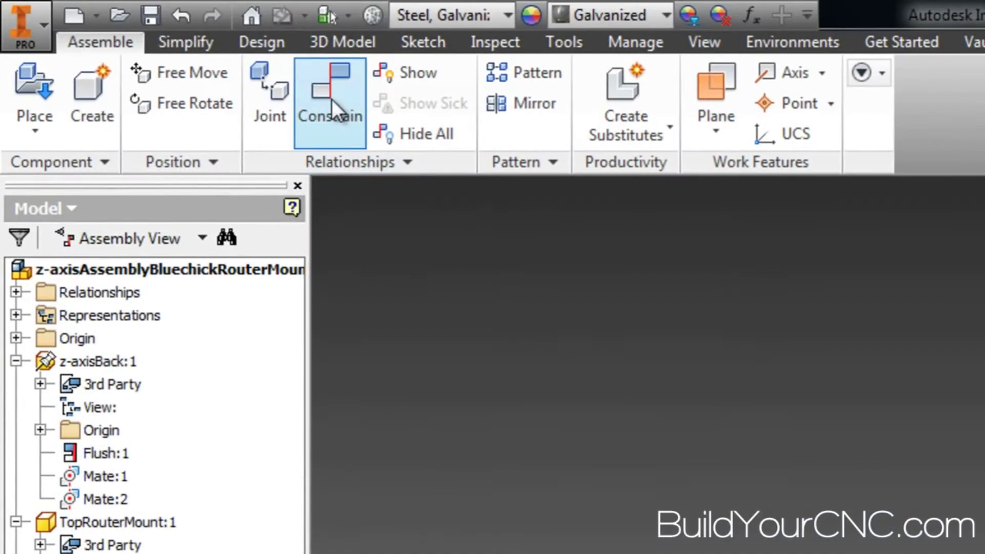
click(332, 100)
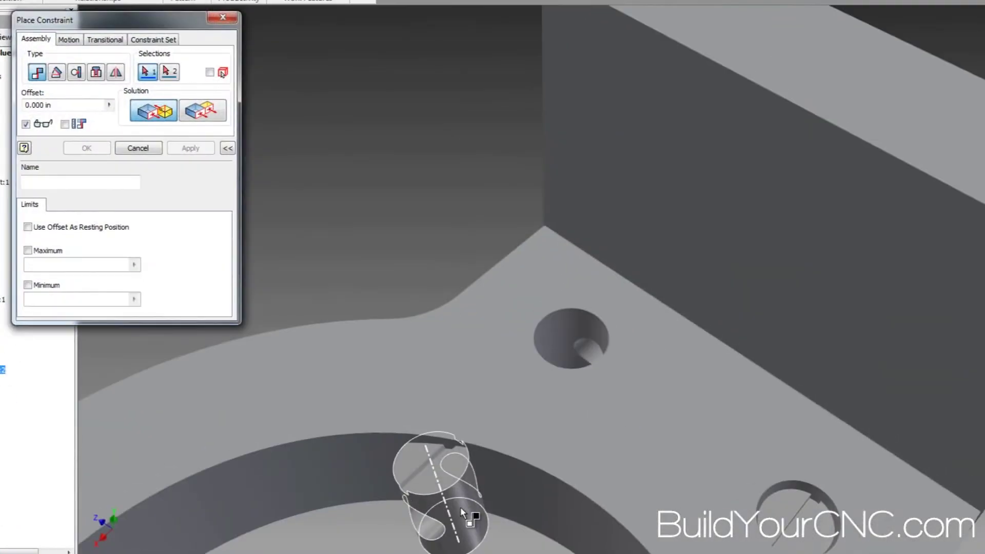
click(460, 507)
click(565, 341)
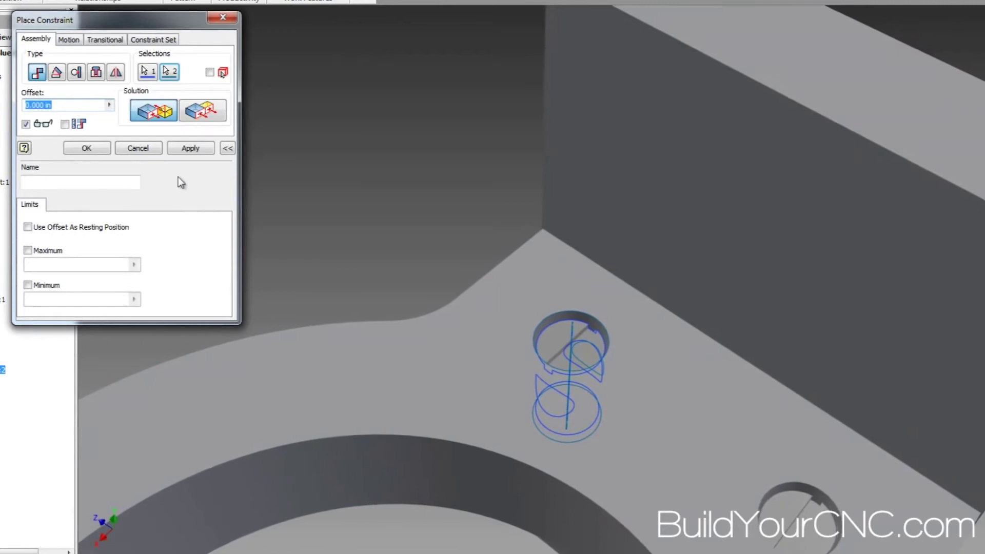
click(87, 149)
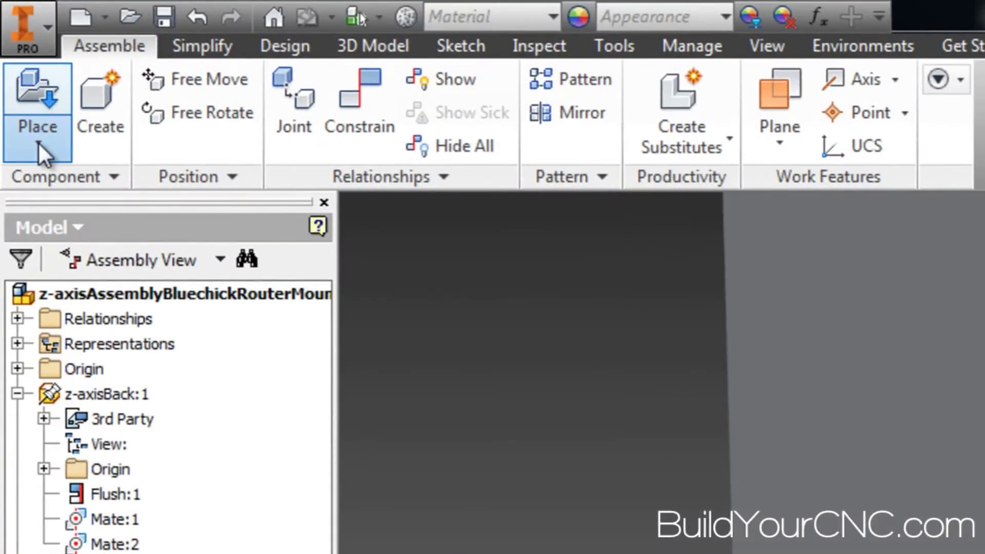
Pick the Cross Recessed Pan Head Machine Screw - Type IA - Inch from the Content Center and target a bolt hole on the back plate's outer face
click(38, 141)
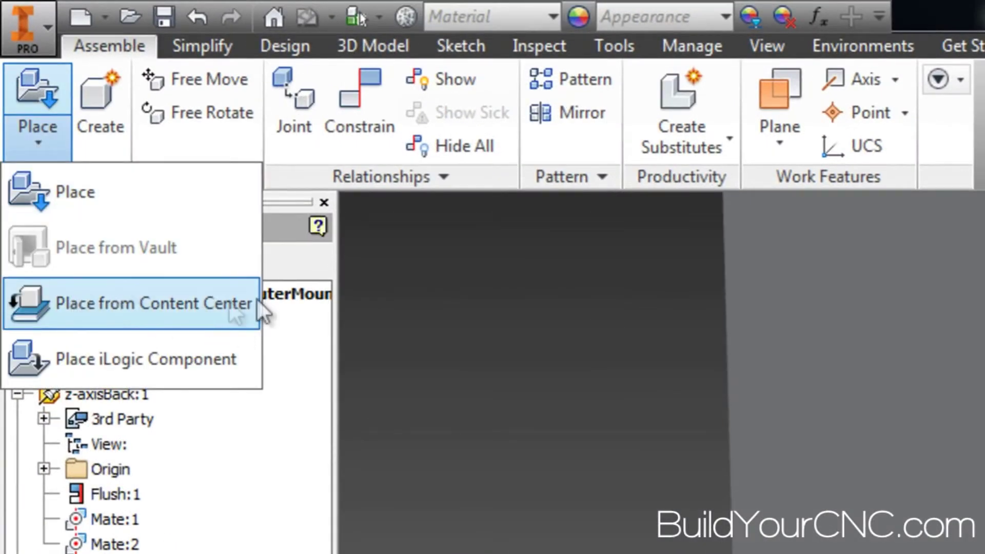
click(88, 303)
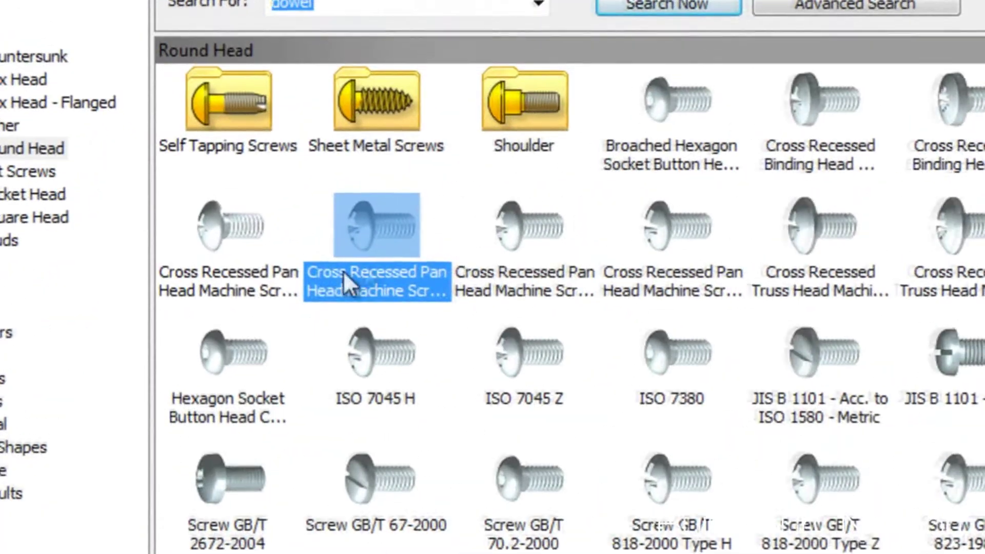
double_click(365, 219)
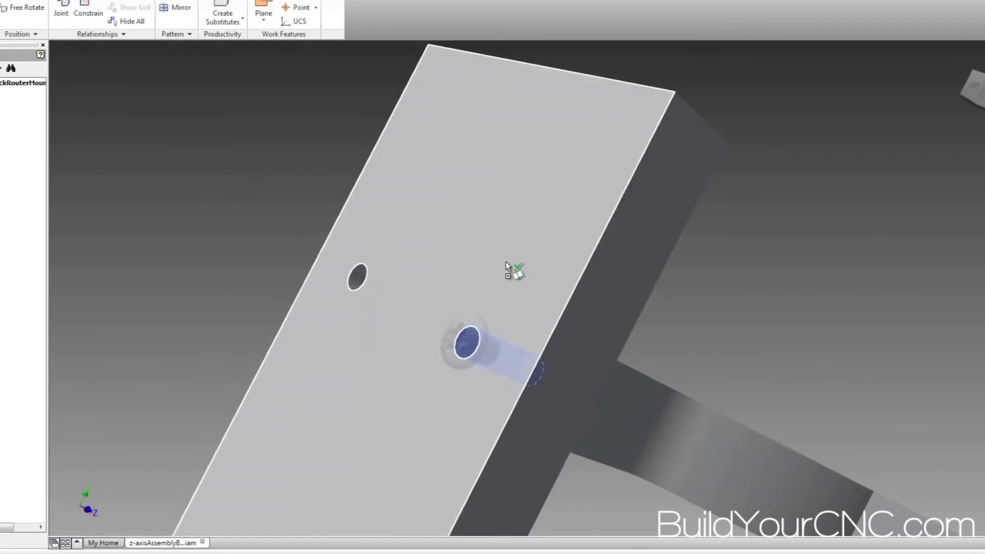
click(506, 262)
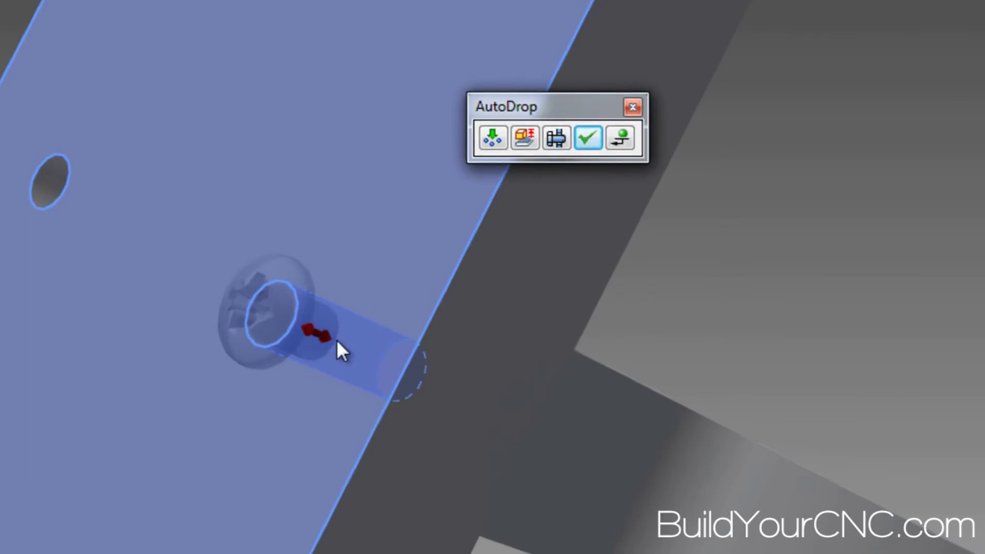
Lengthen the screw to size No. 12 - 24 - 1 1/2 and insert a single one into the back plate hole
drag(322, 325, 533, 525)
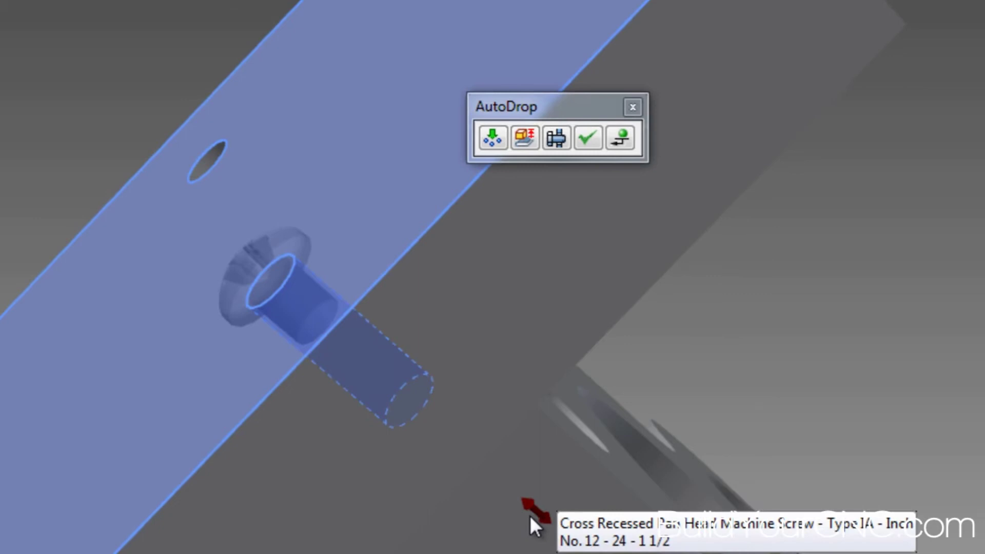
click(492, 138)
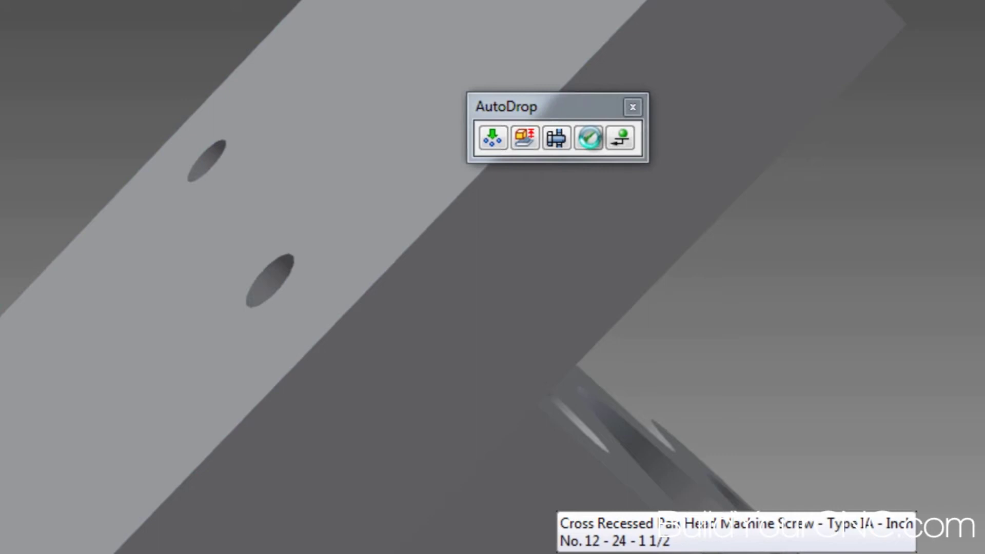
click(591, 137)
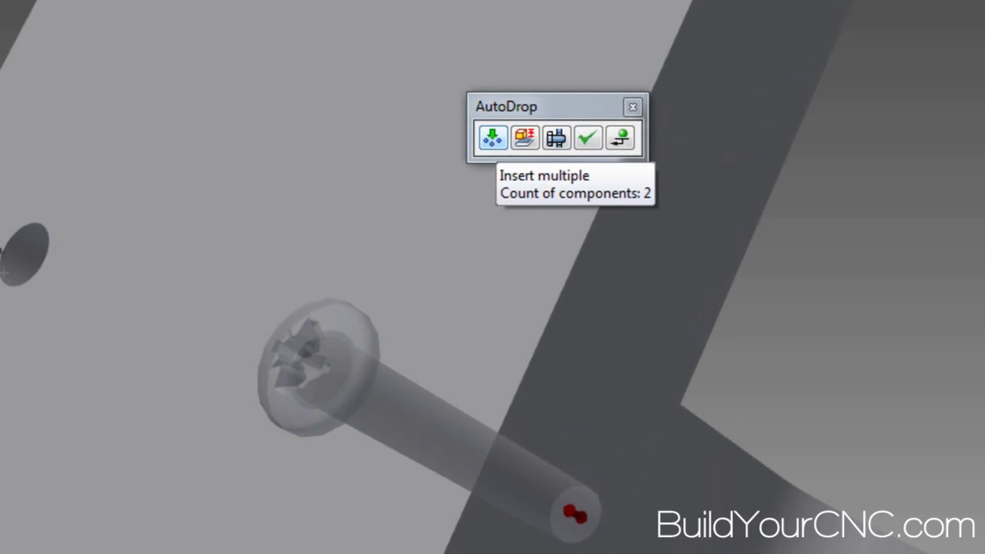
click(591, 134)
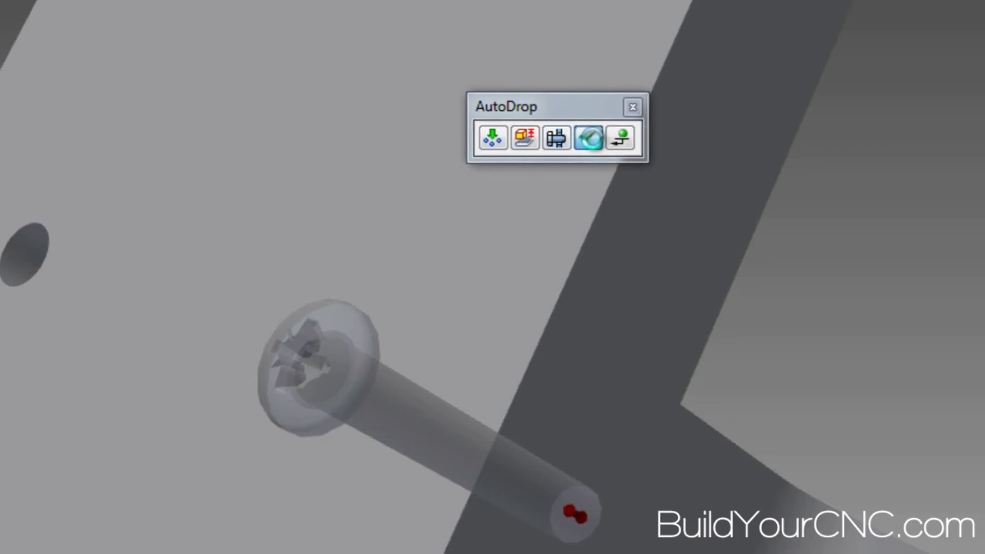
click(589, 138)
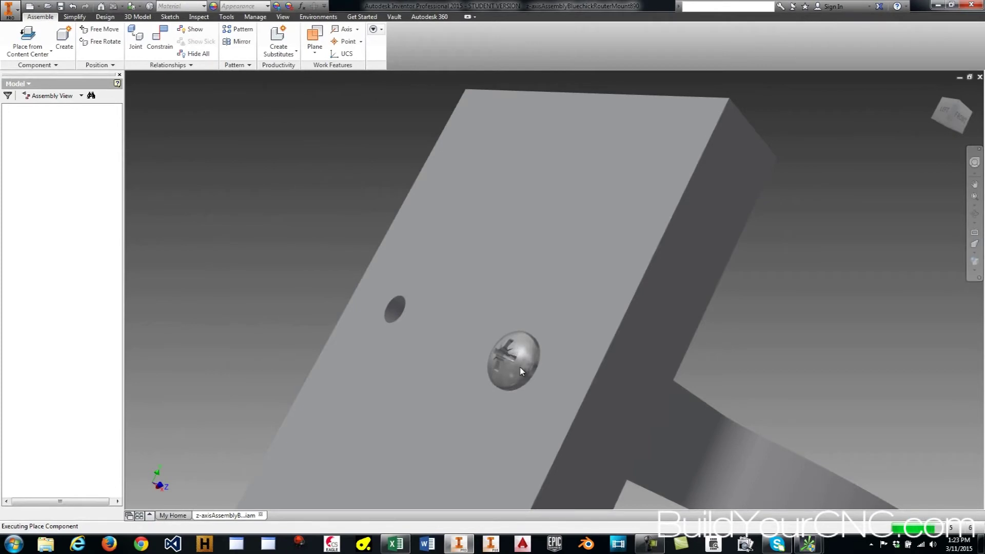
click(521, 367)
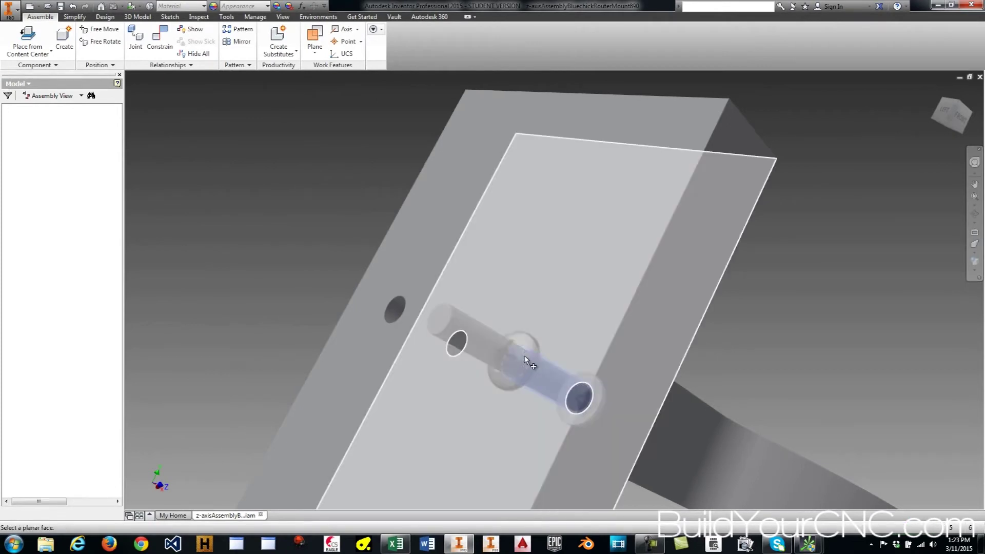
click(526, 352)
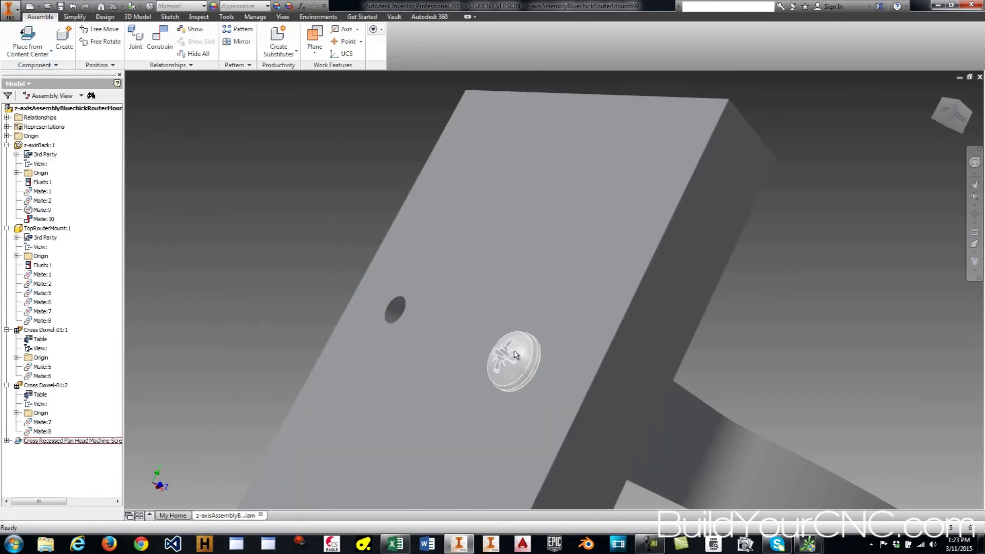
Change the inserted pan head screw's thread size to 1/4
click(516, 354)
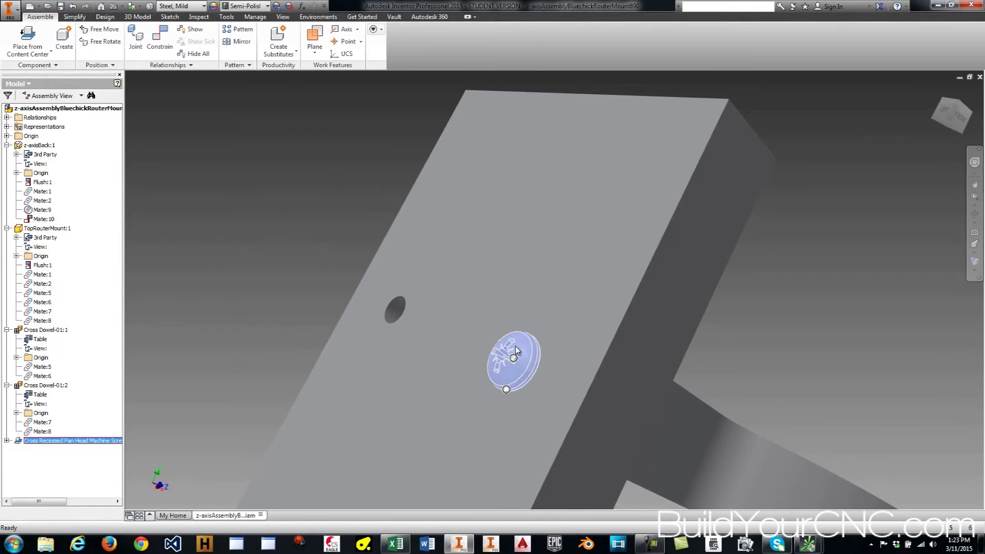
right_click(516, 351)
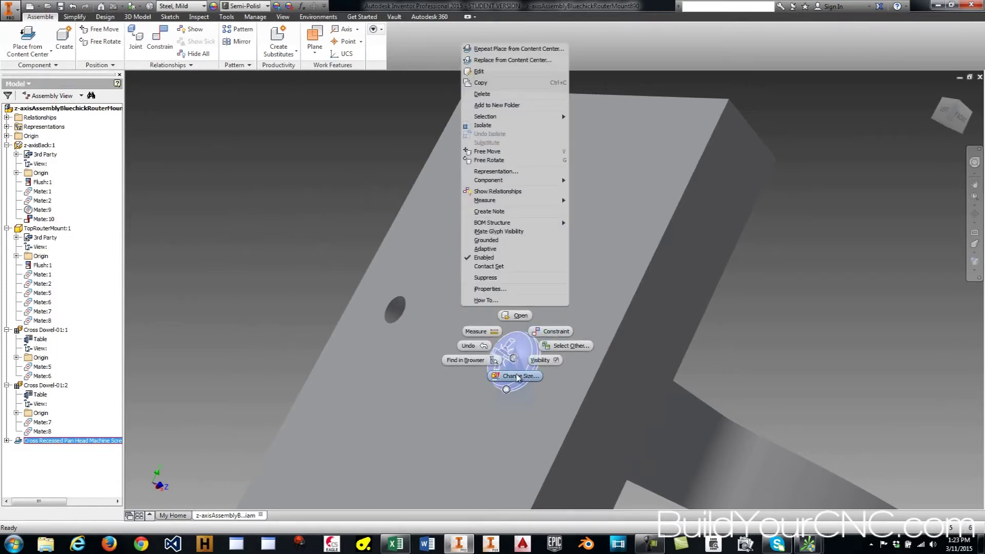
click(516, 375)
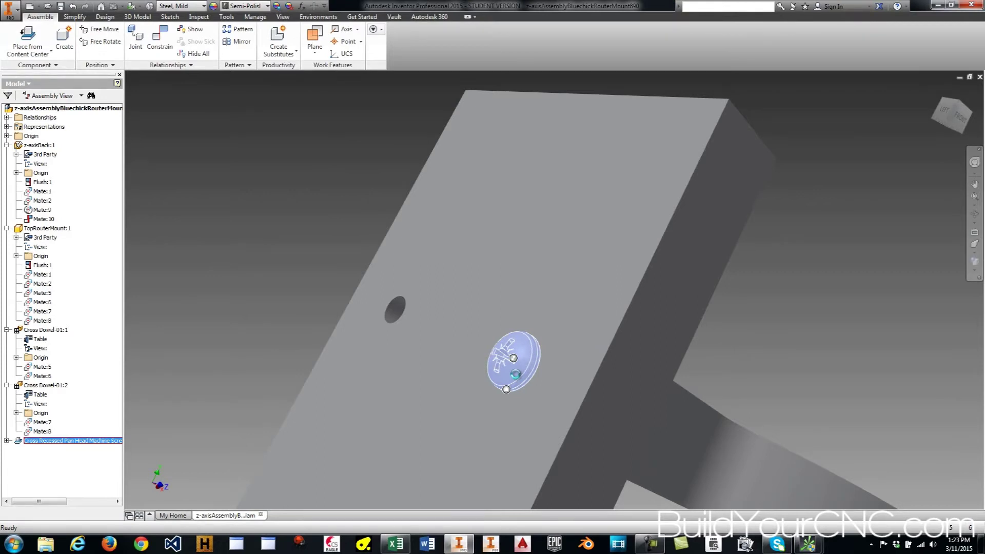
key(Escape)
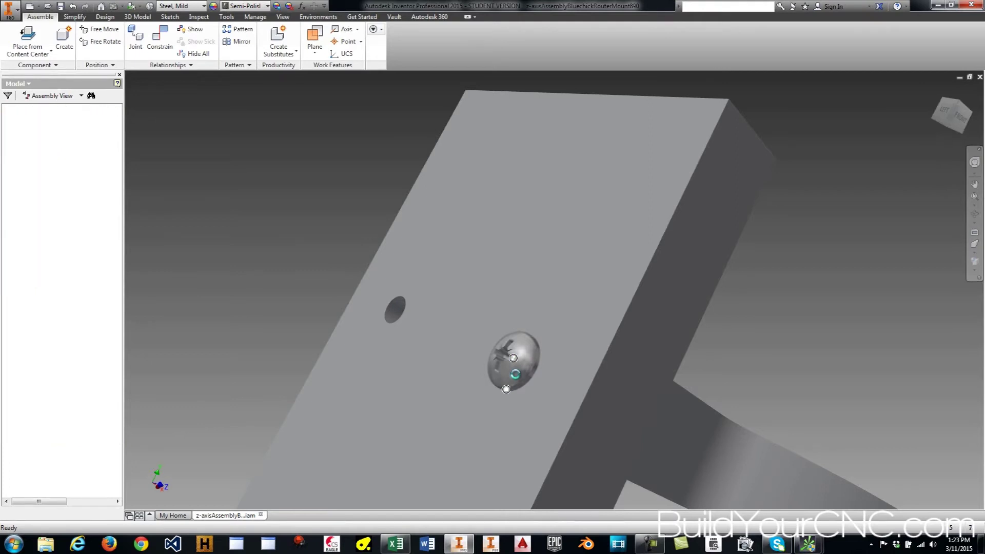
double_click(518, 378)
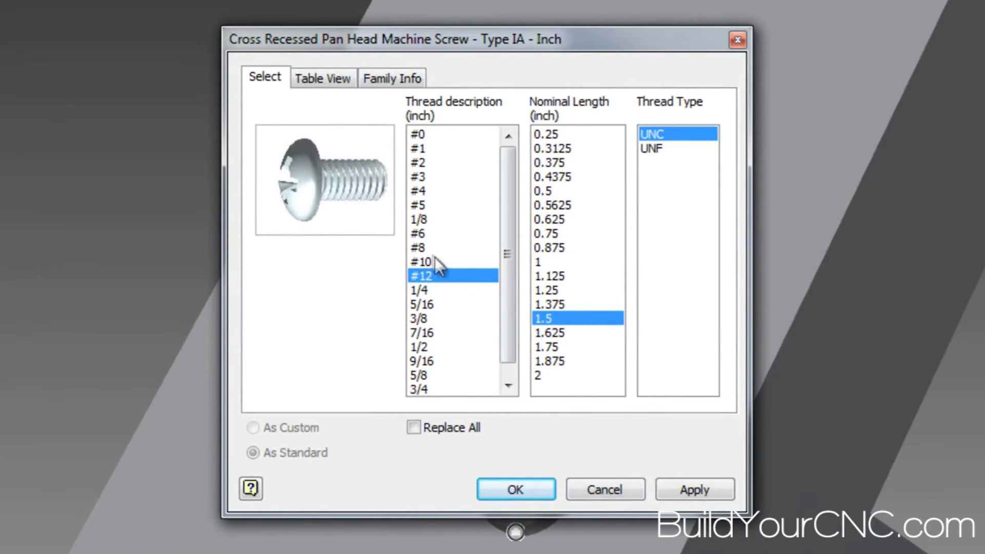
click(425, 291)
click(506, 488)
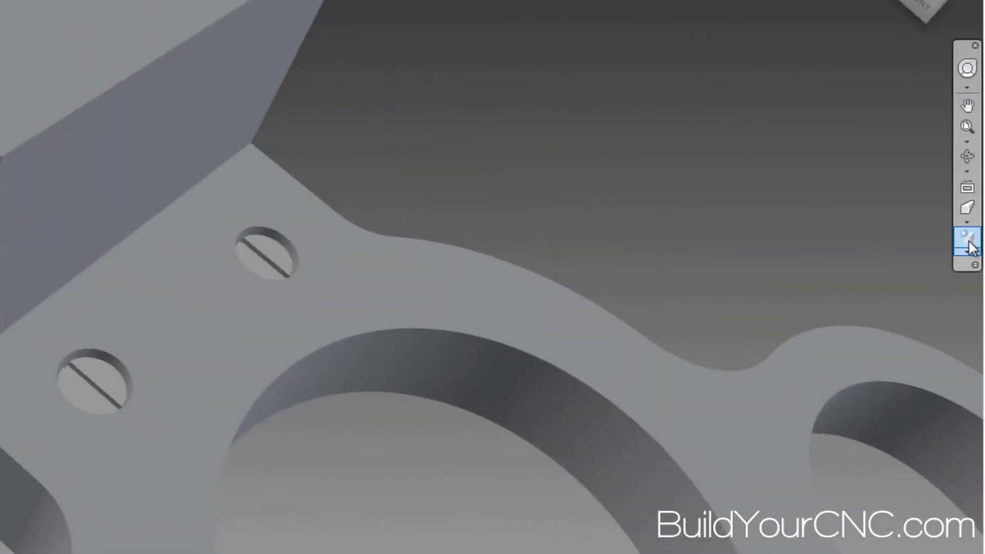
Display the assembly shaded with hidden edges and examine how the screw and cross dowels sit inside the router mount
click(968, 257)
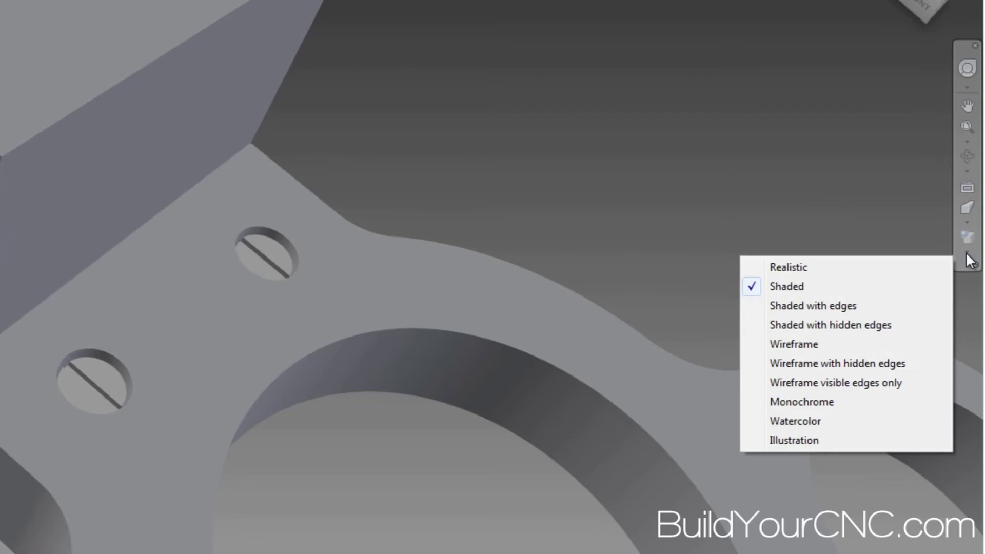
click(803, 325)
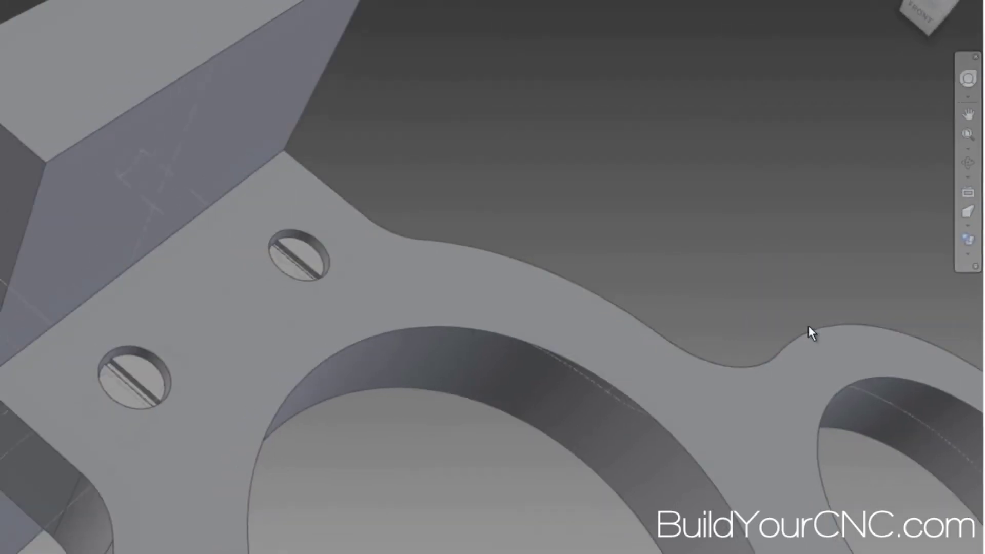
scroll(752, 349, up, 3)
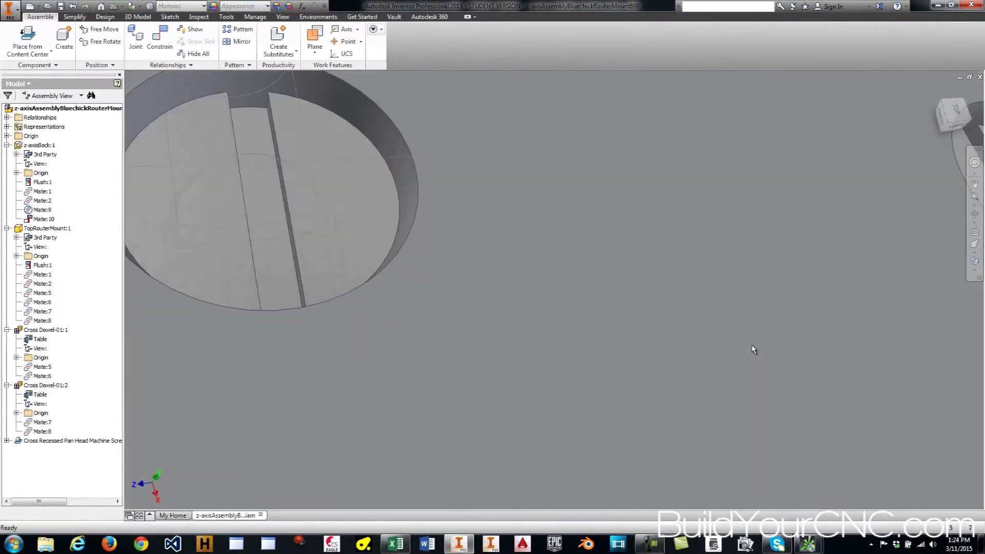
key(F5)
key(F5)
key(F5)
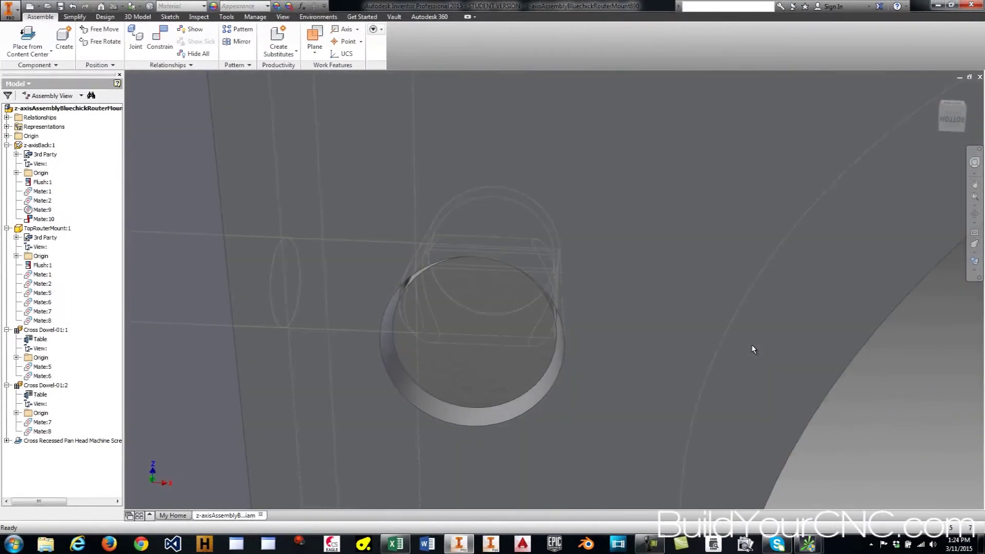
scroll(753, 349, down, 3)
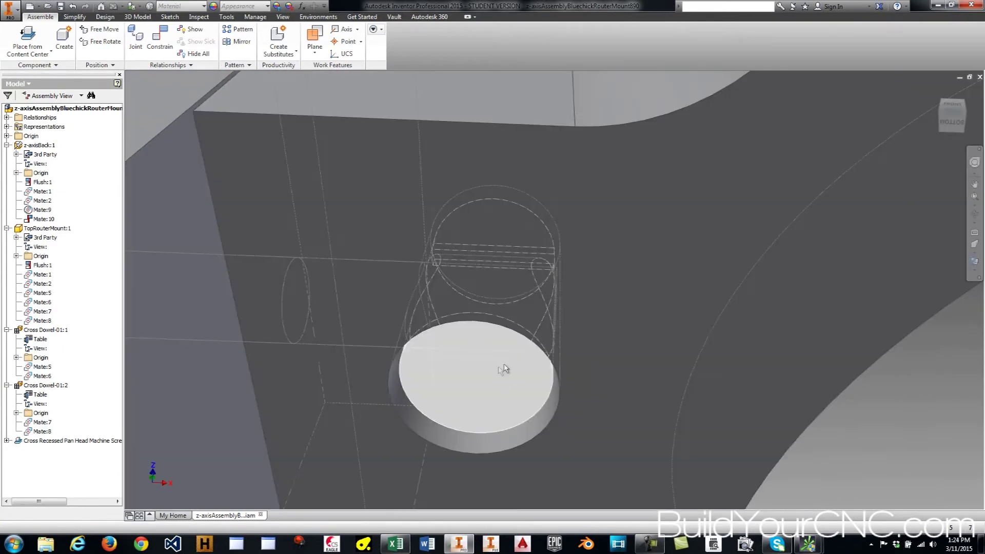
shift+middle_drag(503, 366, 519, 268)
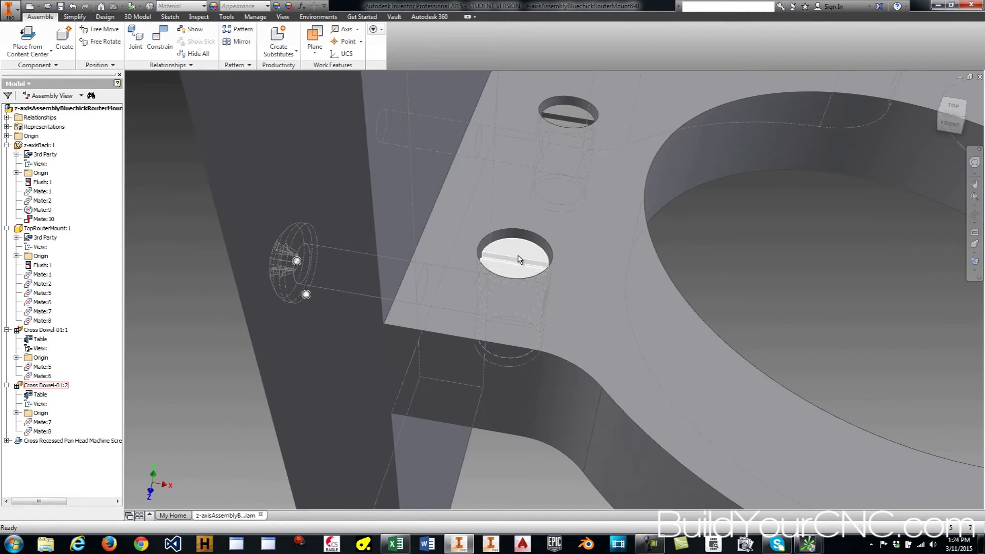
Duplicate the pan head machine screw on the back plate by copying and pasting it into the assembly
shift+middle_drag(520, 260, 550, 346)
click(550, 347)
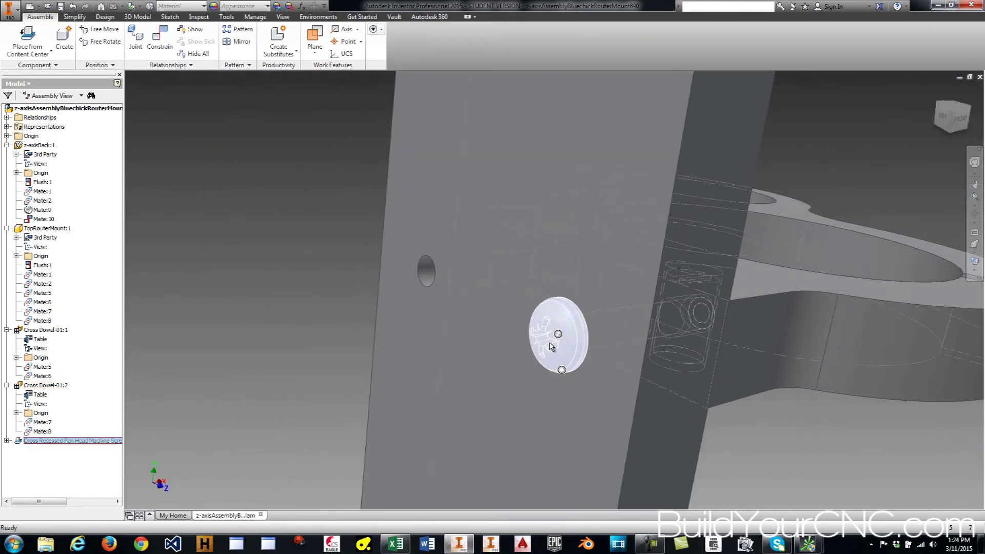
click(551, 347)
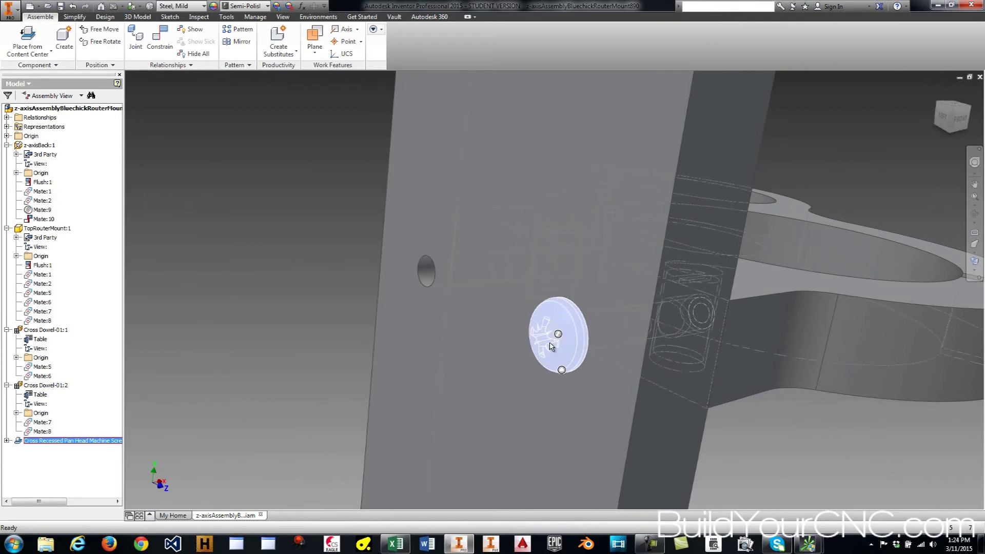
key(ctrl+c)
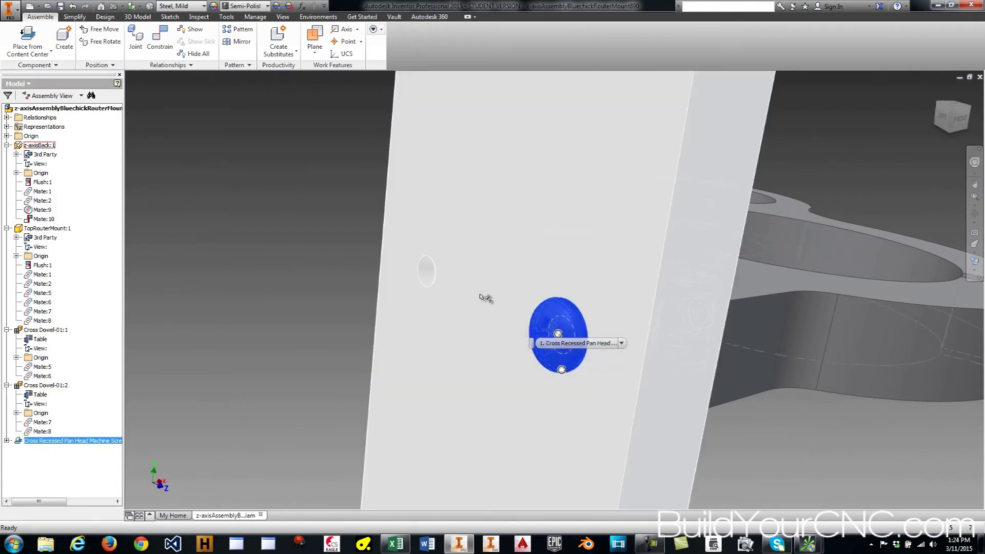
key(ctrl+v)
key(F5)
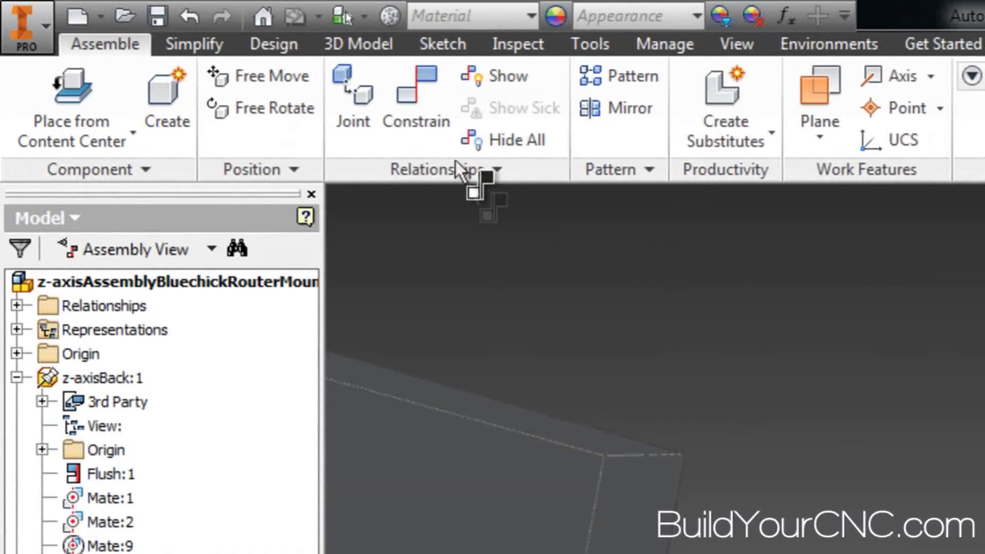
Mate the copied screw's axis to the axis of the empty bolt hole in the back plate with zero offset
click(430, 112)
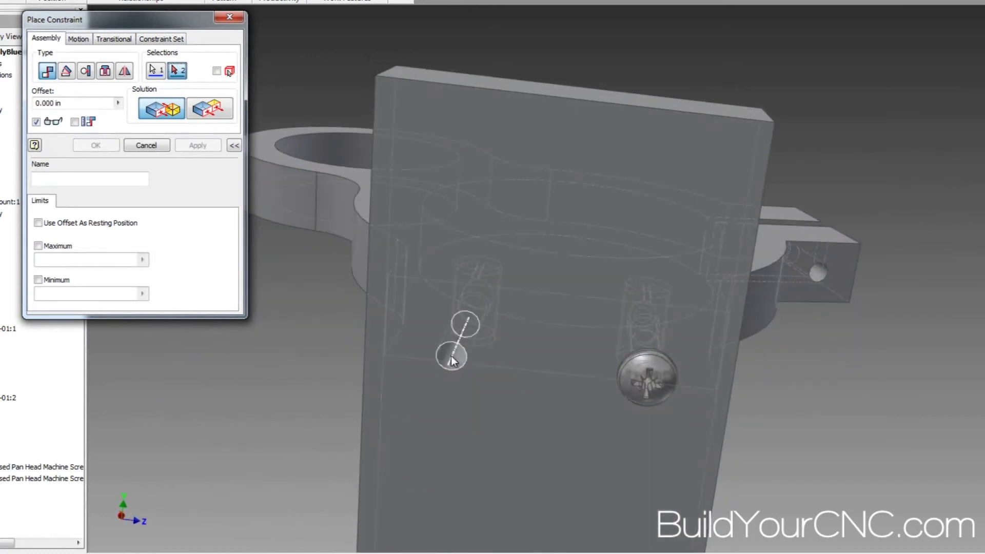
click(451, 356)
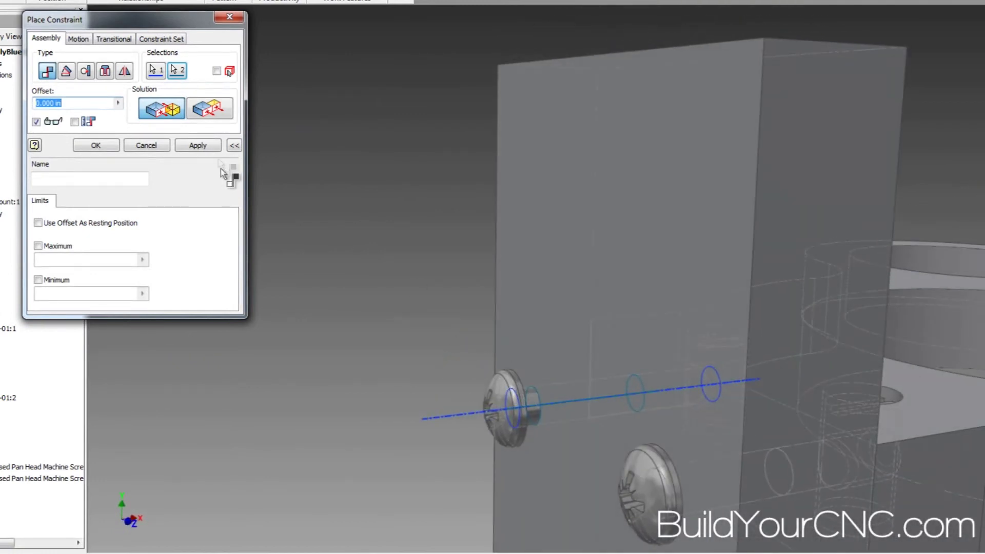
click(197, 145)
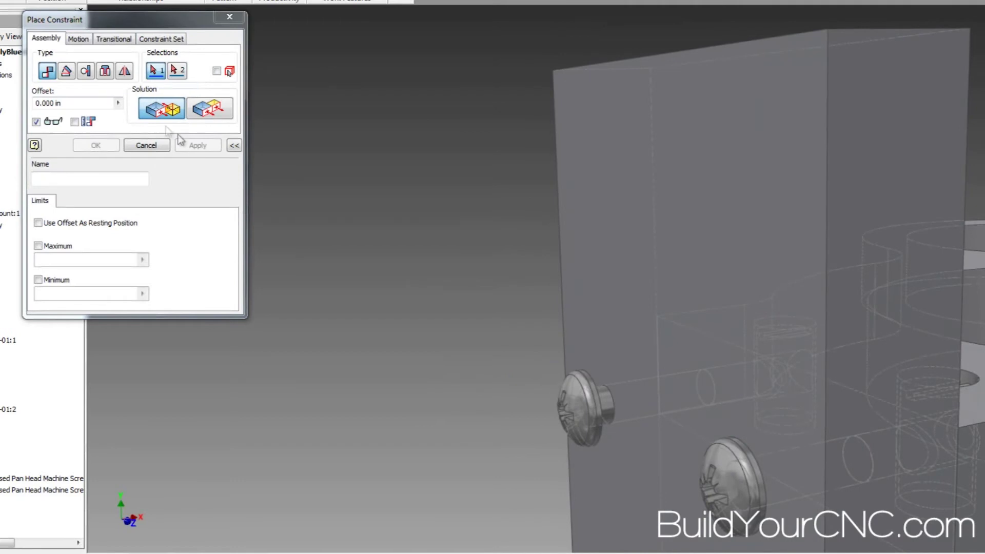
click(147, 148)
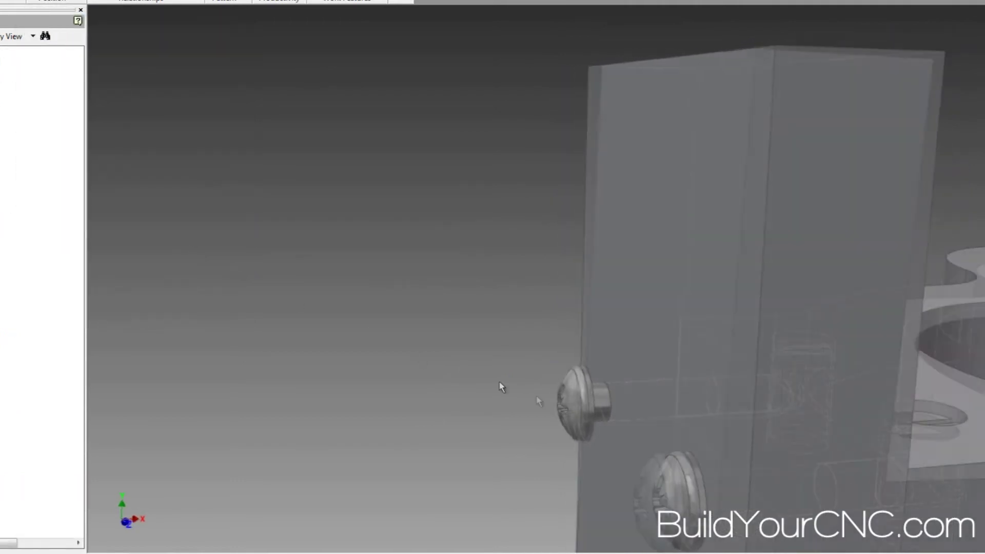
Mate the underside of the copied screw's head to the outer face of the back plate with 0.000 in offset
drag(583, 400, 333, 355)
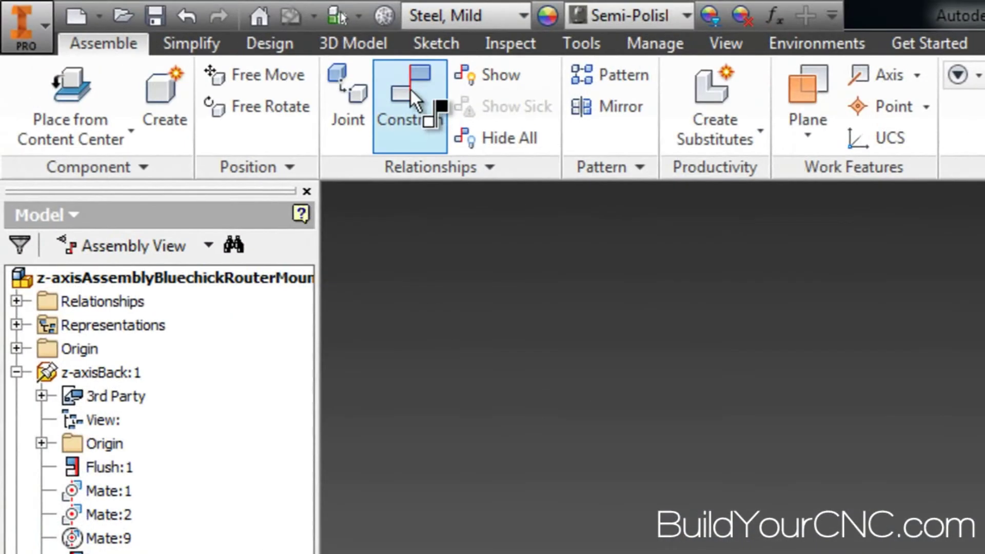
click(409, 88)
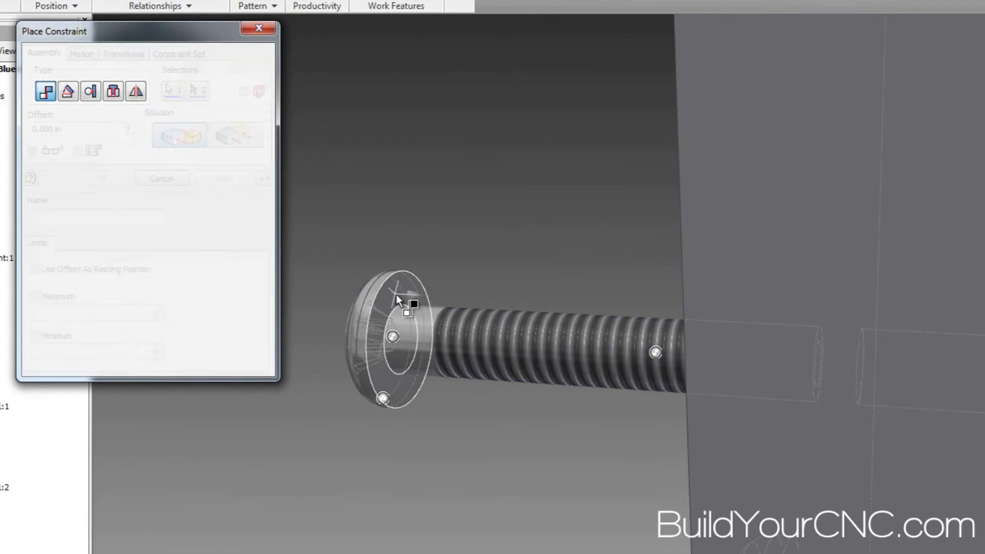
click(397, 295)
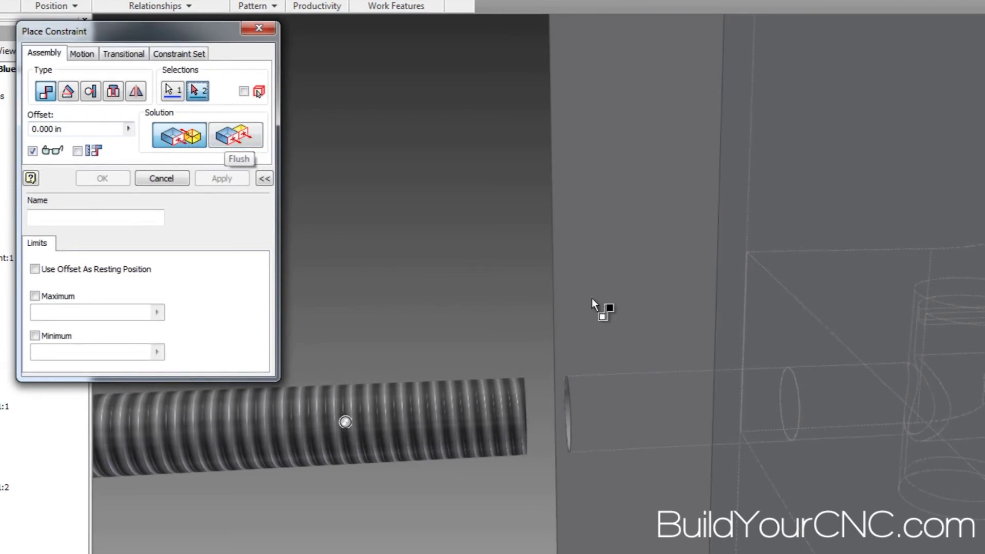
key(F5)
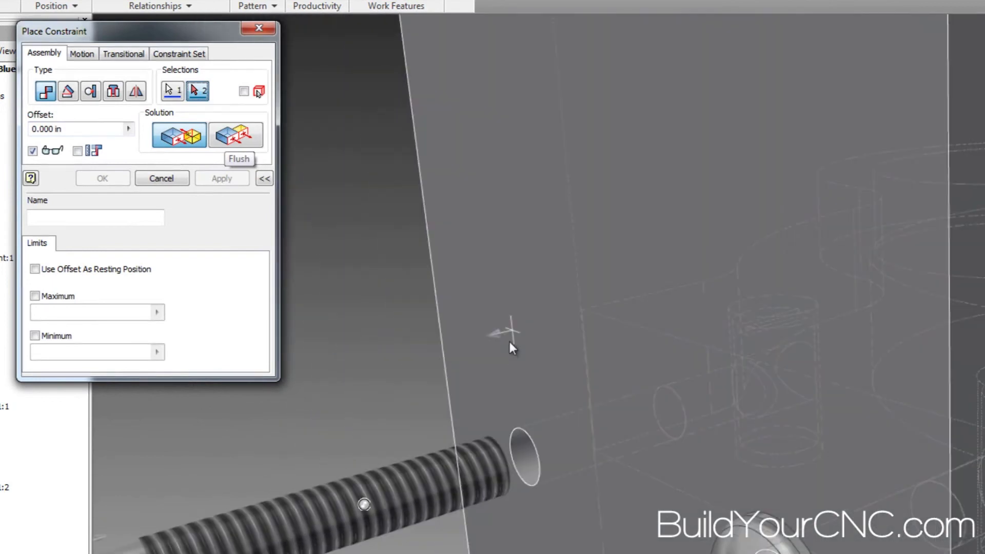
click(503, 303)
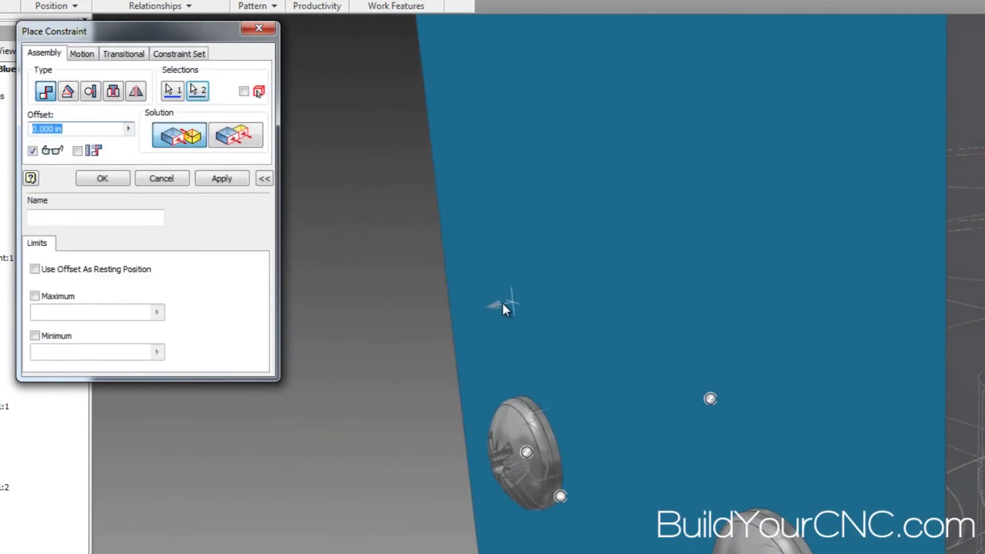
click(98, 180)
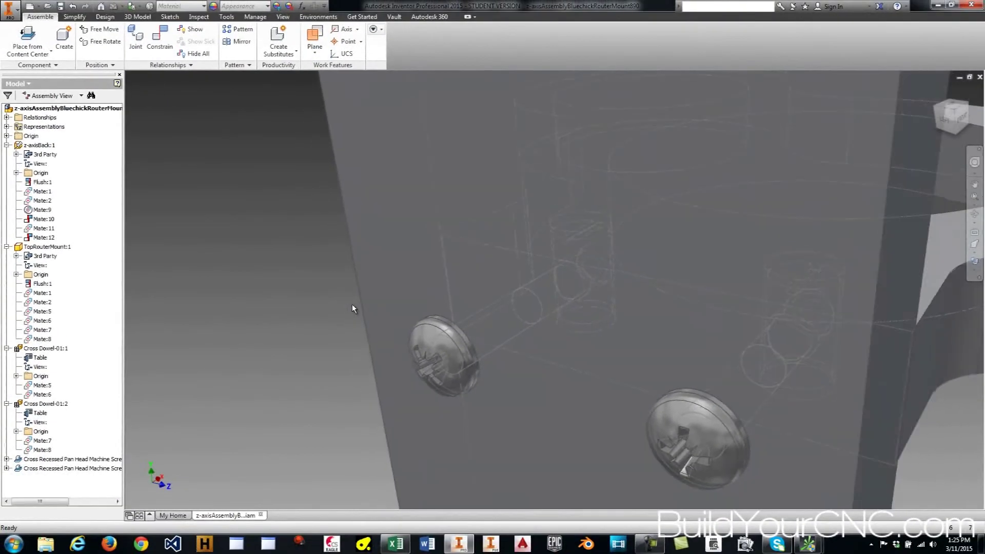
key(F6)
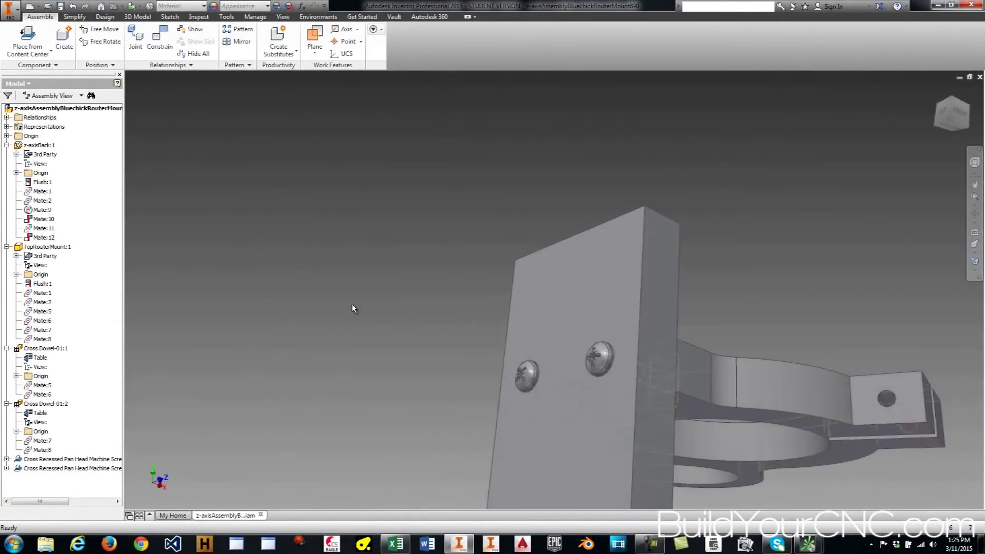
key(F5)
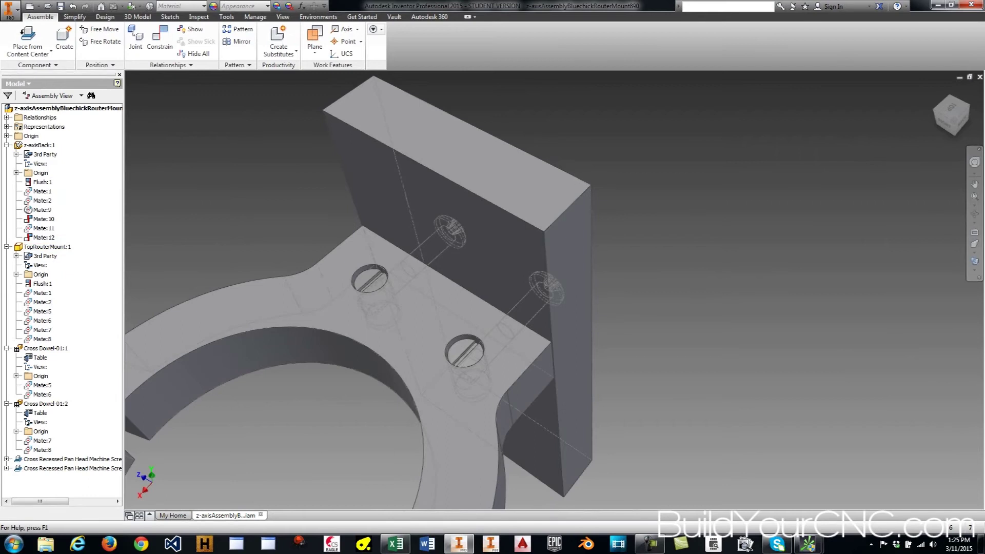
Switch to the blueChickStandardParameters workbook in Excel and enter AdditionalOffsetForScrewandCrossDowel as a new parameter name in cell A4
drag(0, 125, 566, 130)
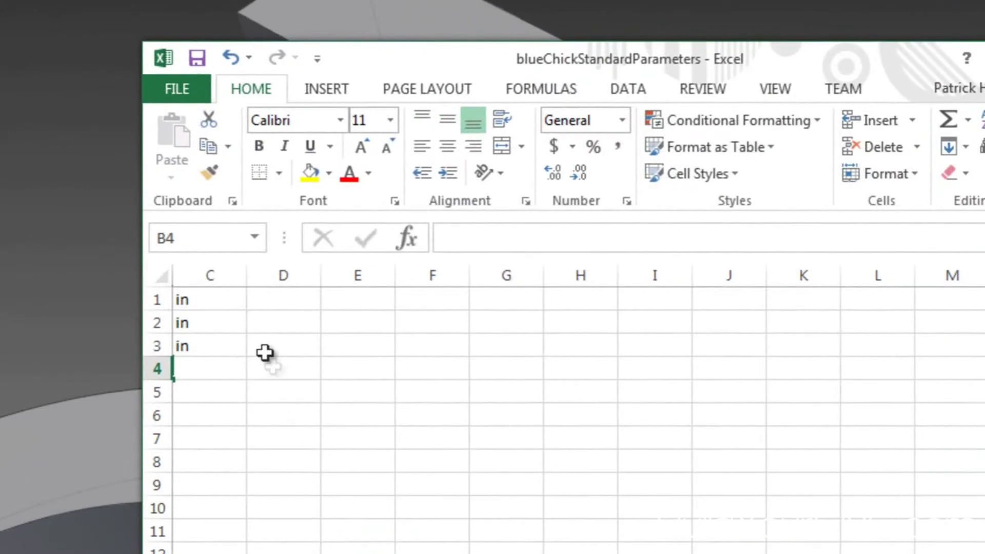
click(224, 384)
key(Left)
key(Left)
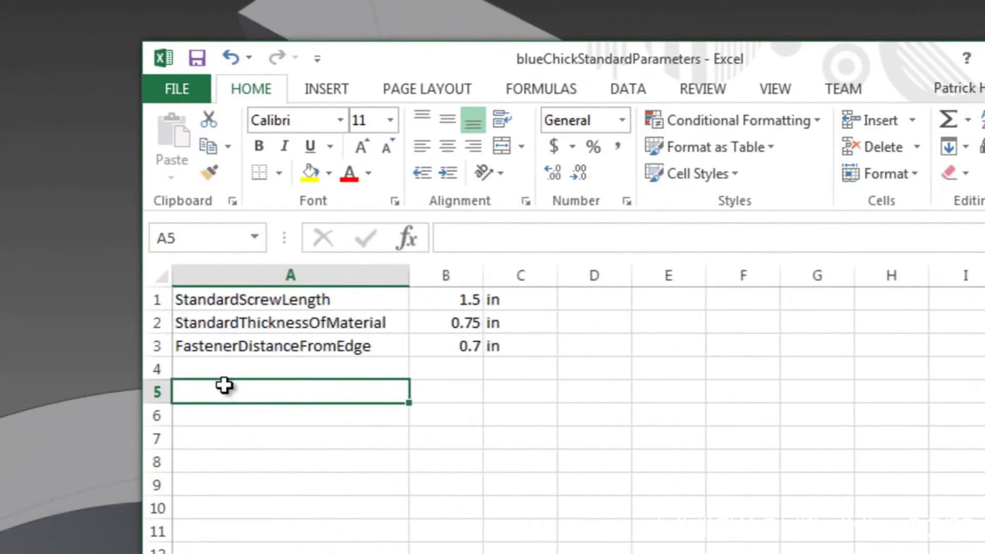
click(242, 366)
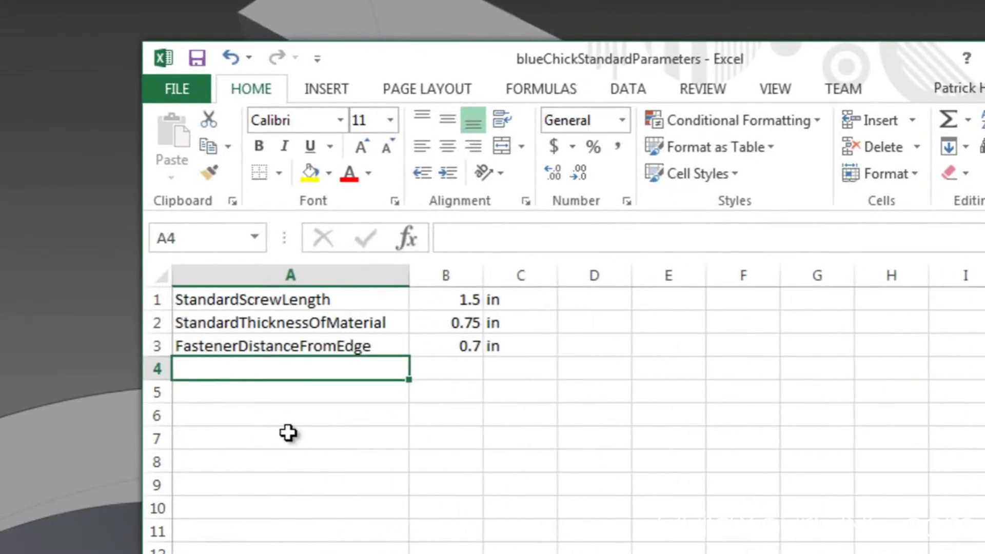
text(AdditionalOffsetForScrewandCrossDowel)
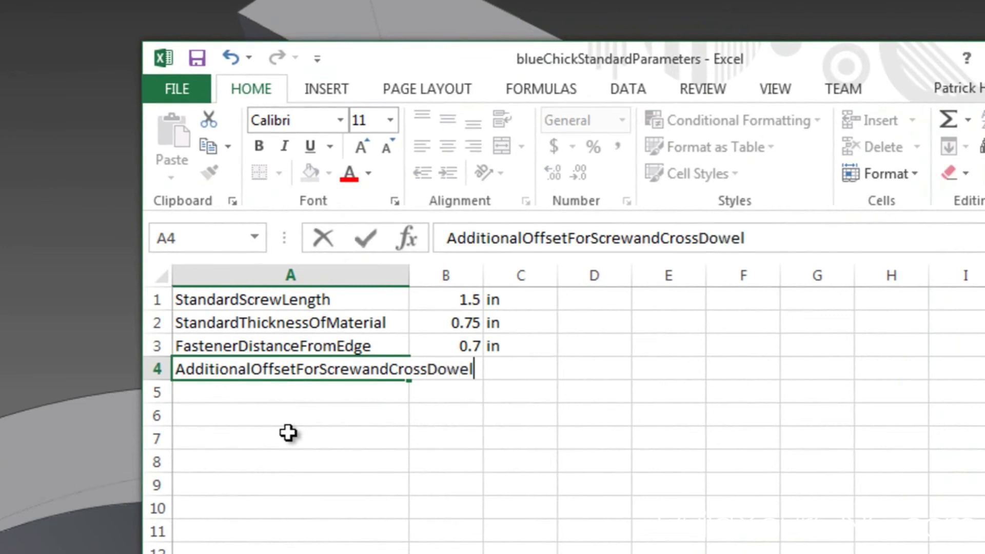
key(Return)
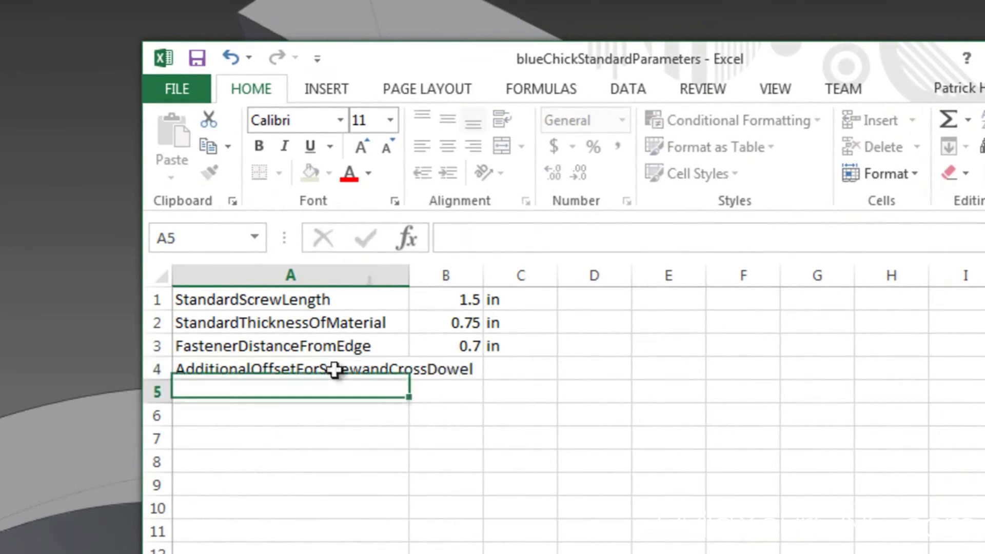
Widen column A to fit the new parameter name and give it the value .1 in B4 with unit "in" in C4
drag(409, 279, 500, 280)
click(551, 364)
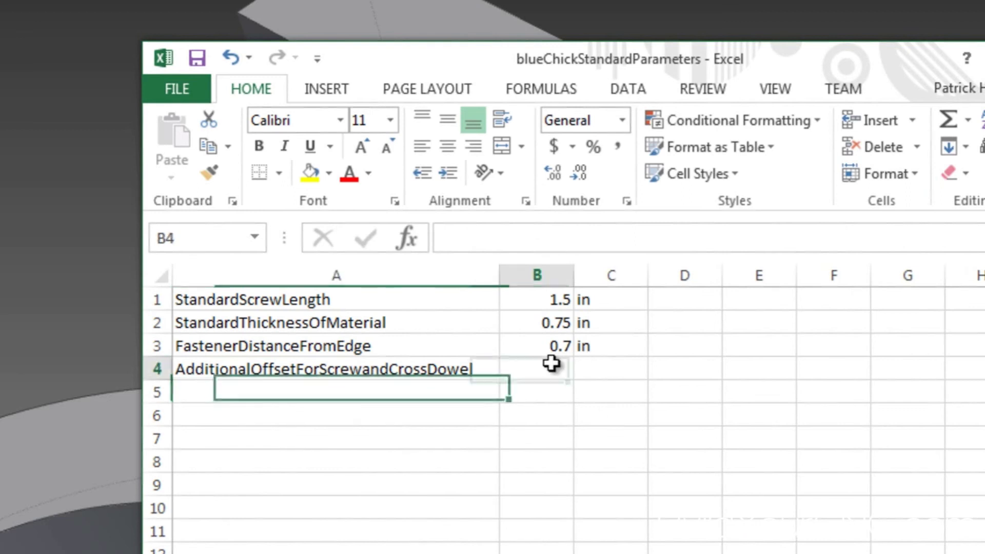
text(.1)
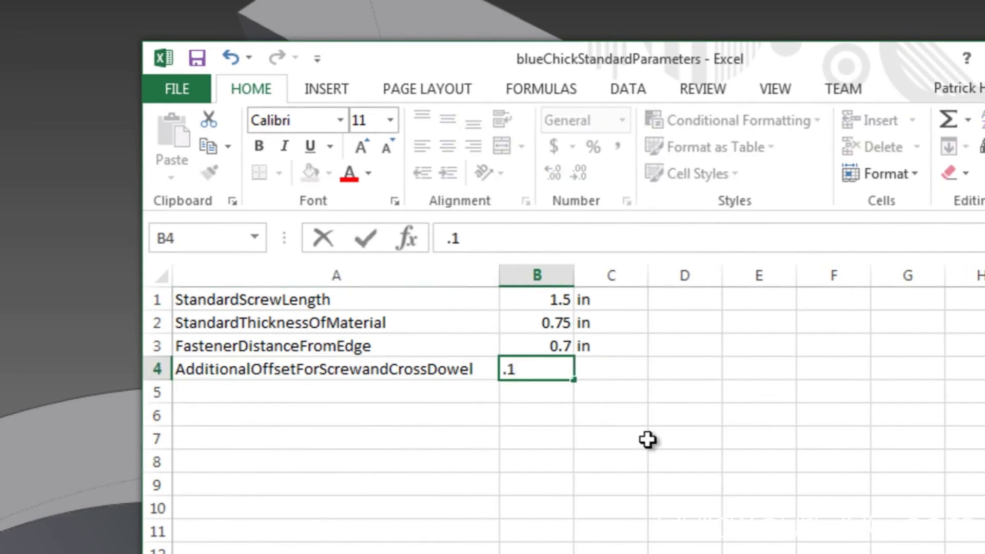
key(Return)
click(632, 374)
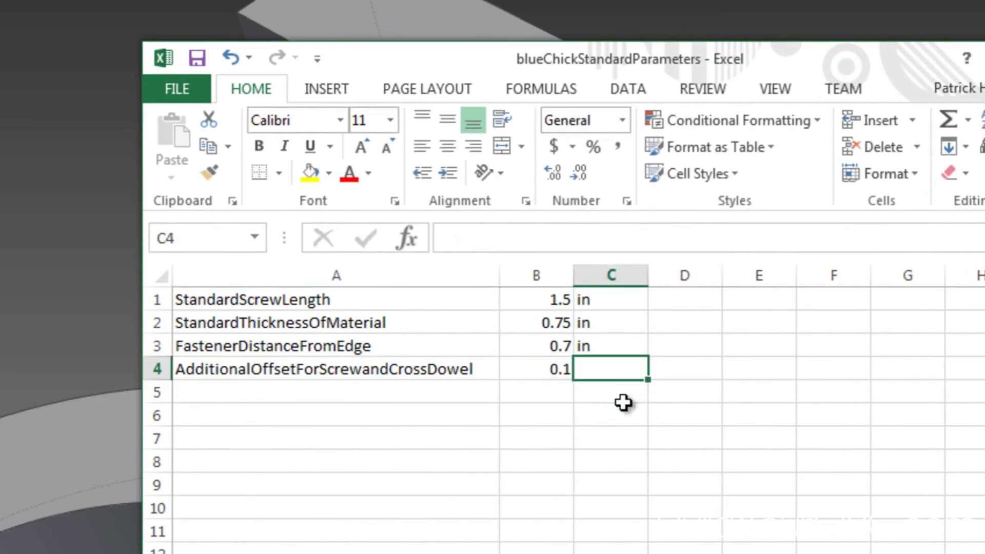
text(in)
key(Return)
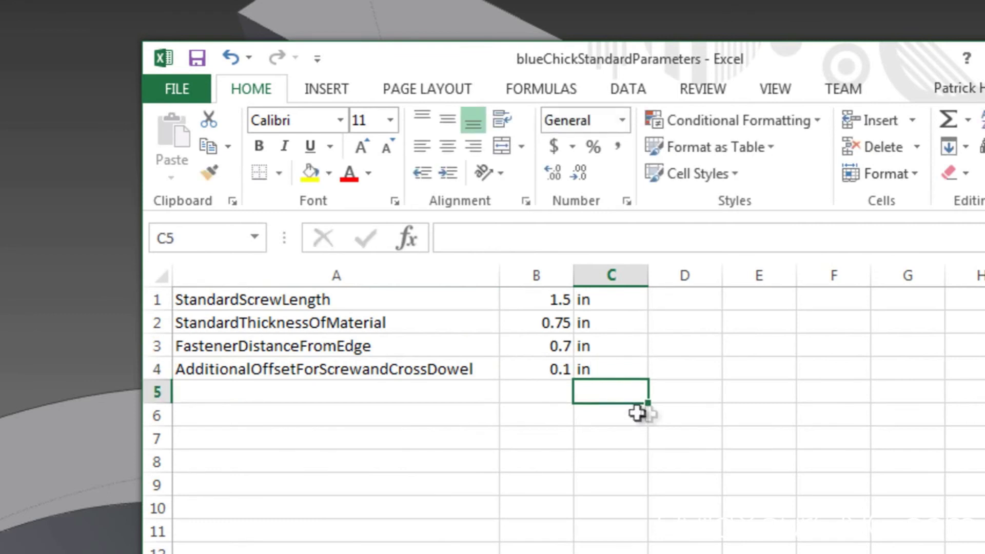
Return to the Inventor assembly and open the top router mount for in-place editing
drag(703, 54, 660, 62)
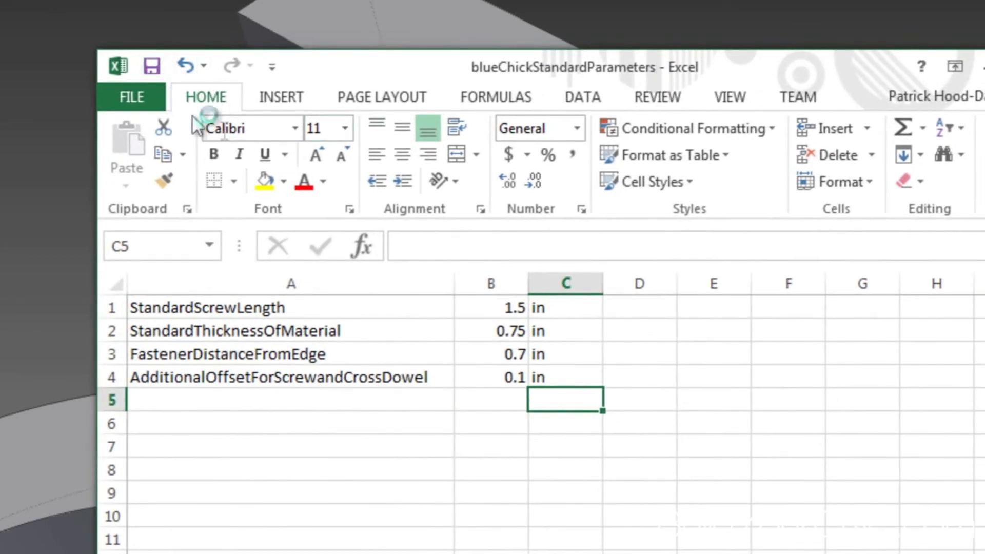
click(595, 109)
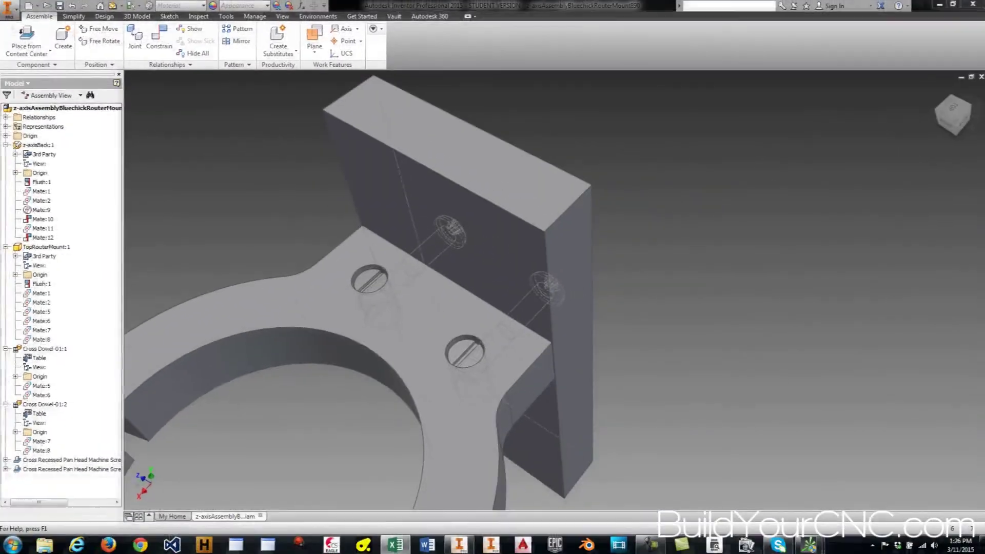
click(492, 343)
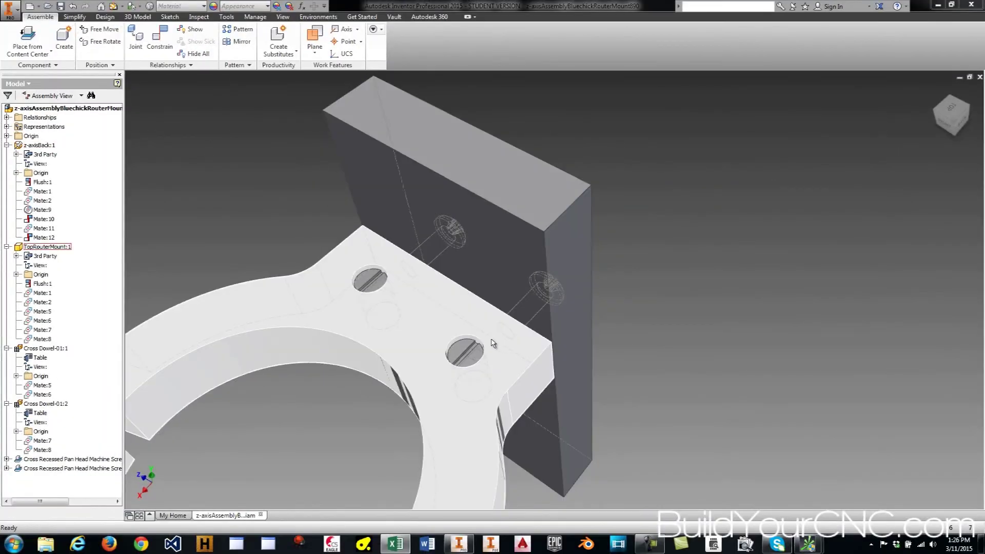
click(434, 321)
shift+middle_drag(434, 322, 451, 307)
double_click(451, 307)
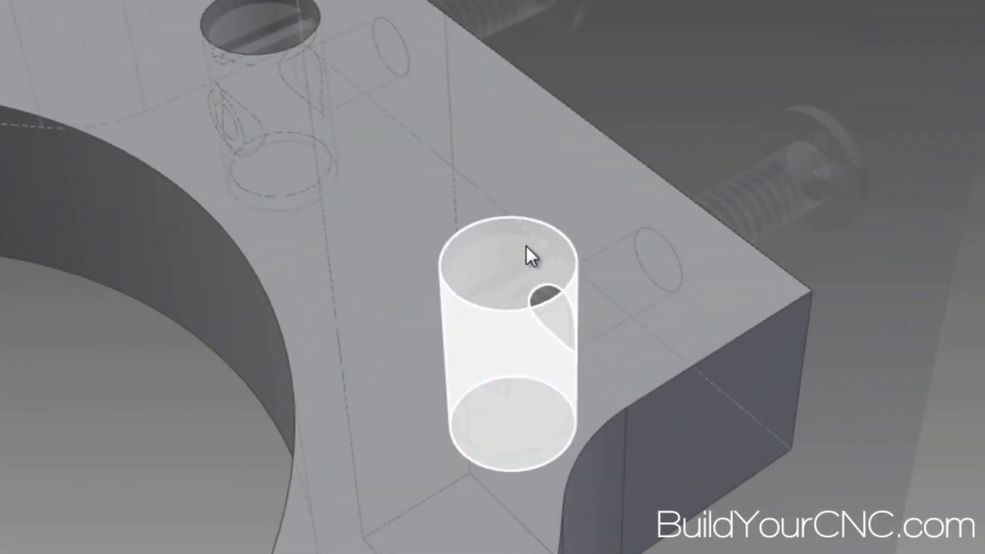
Check the distance expression of the mount's cross dowel hole without changing it, and display the part's parameter list
click(560, 226)
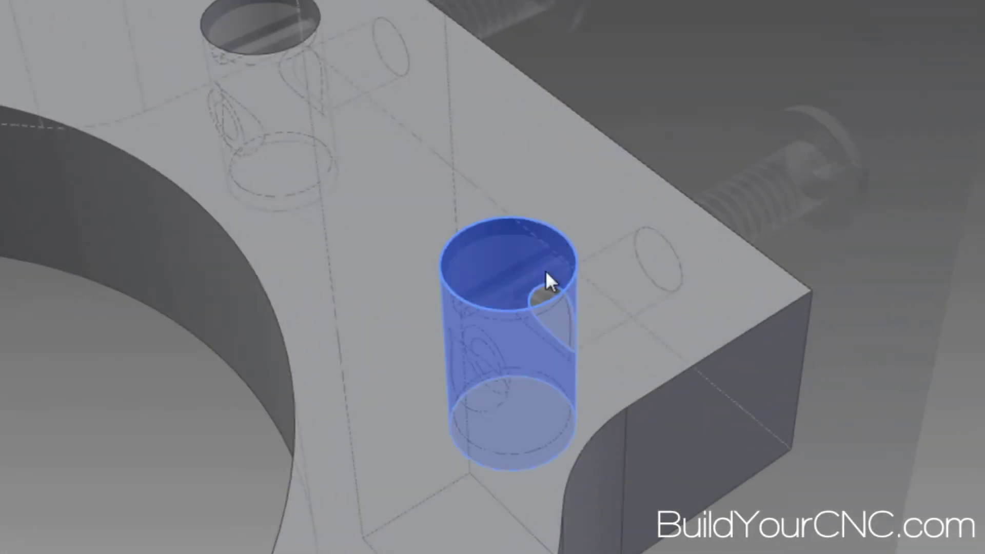
click(601, 243)
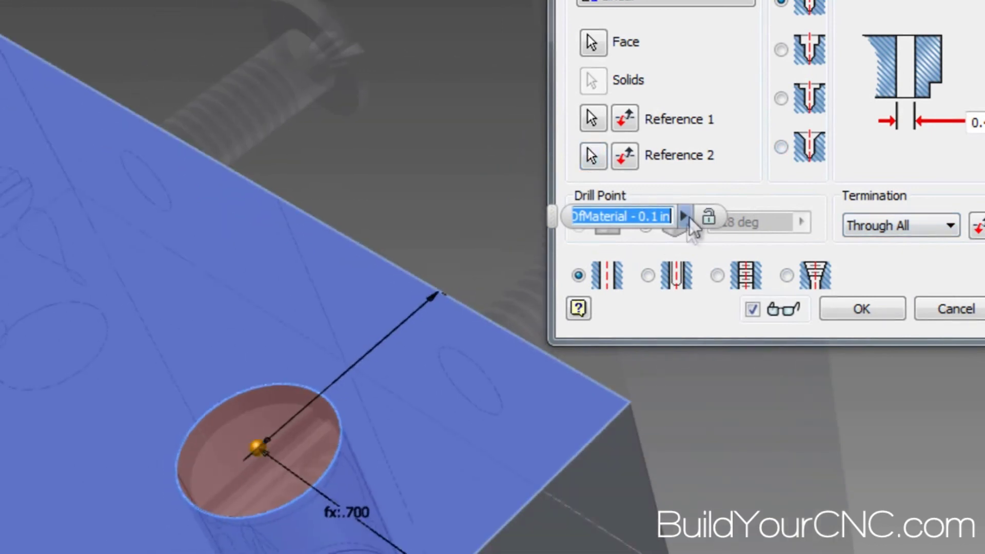
click(947, 311)
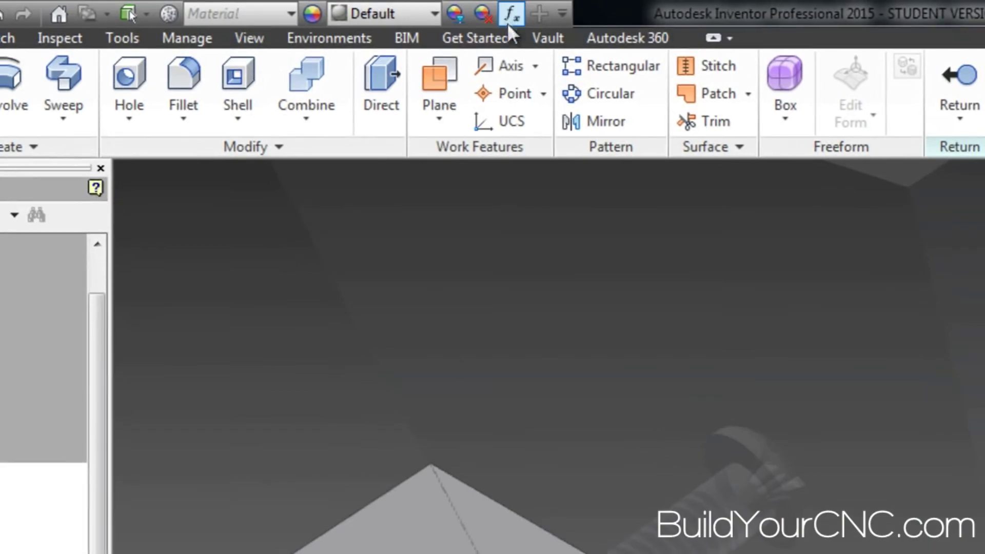
click(508, 23)
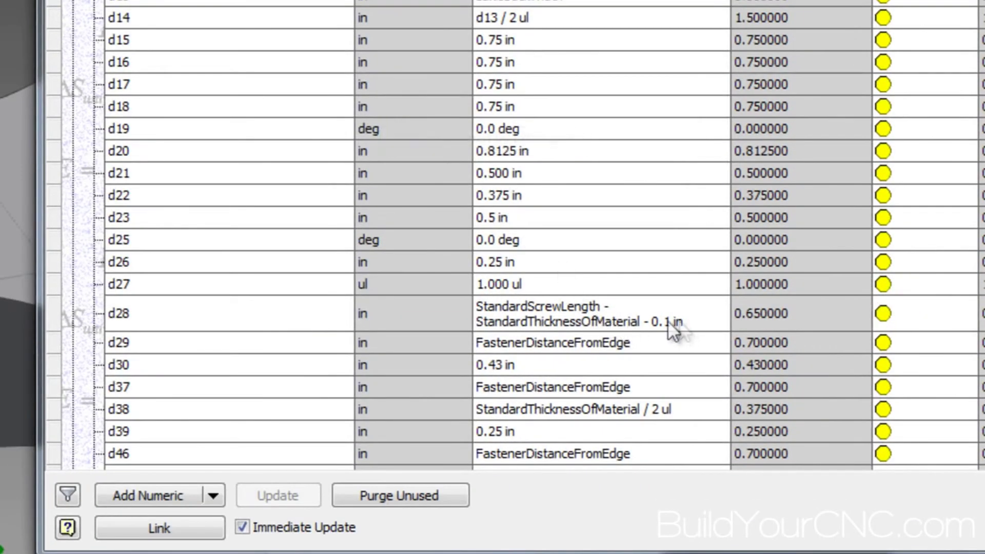
Try to replace 0.1 in at the end of the d28 expression with the AdditionalOffsetForScrewandCrossDowel parameter
click(667, 321)
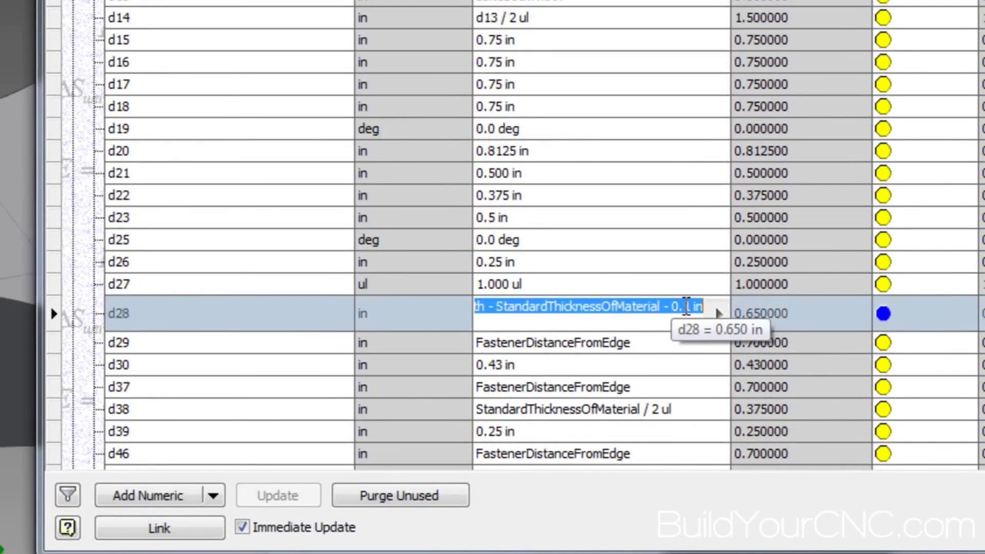
click(672, 308)
key(Delete)
key(Delete)
key(Delete)
key(Delete)
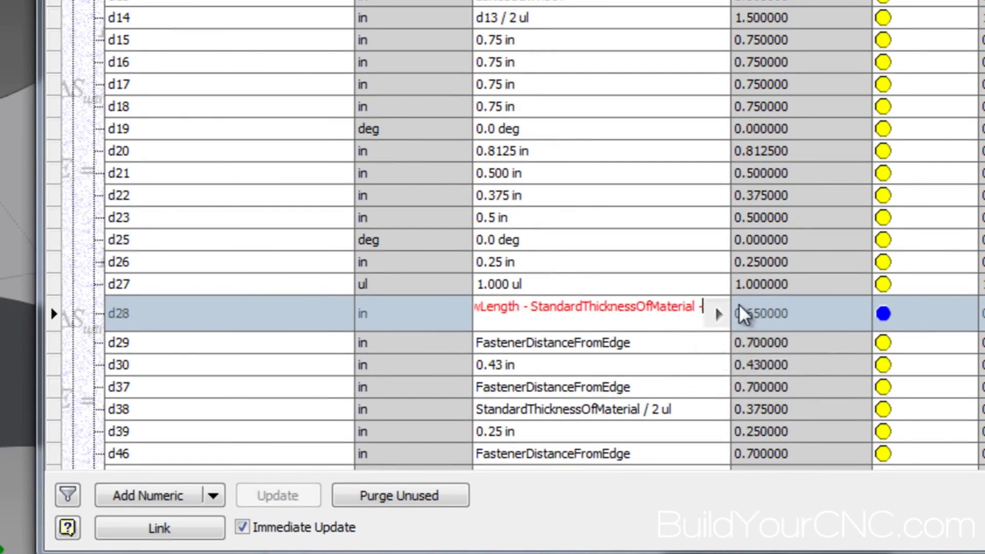
click(719, 314)
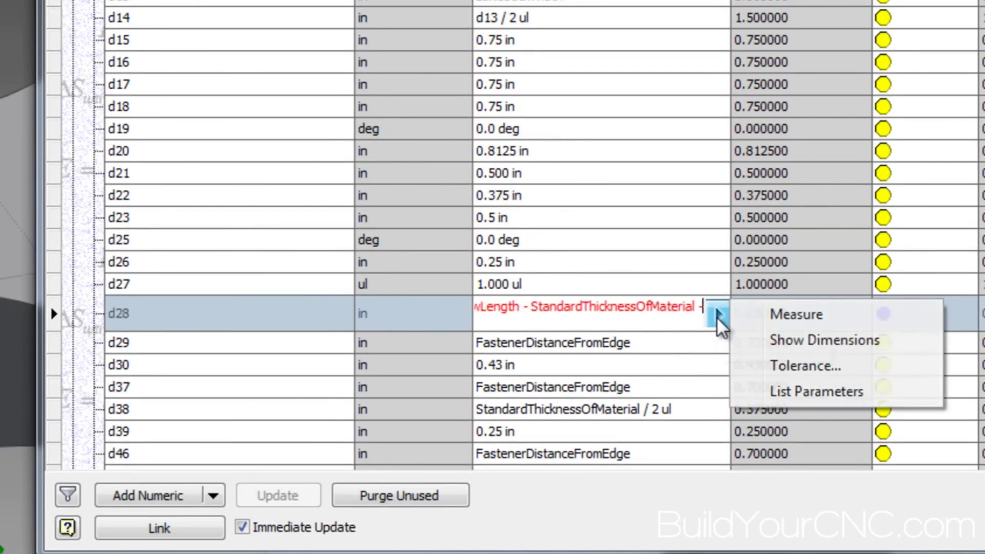
click(810, 393)
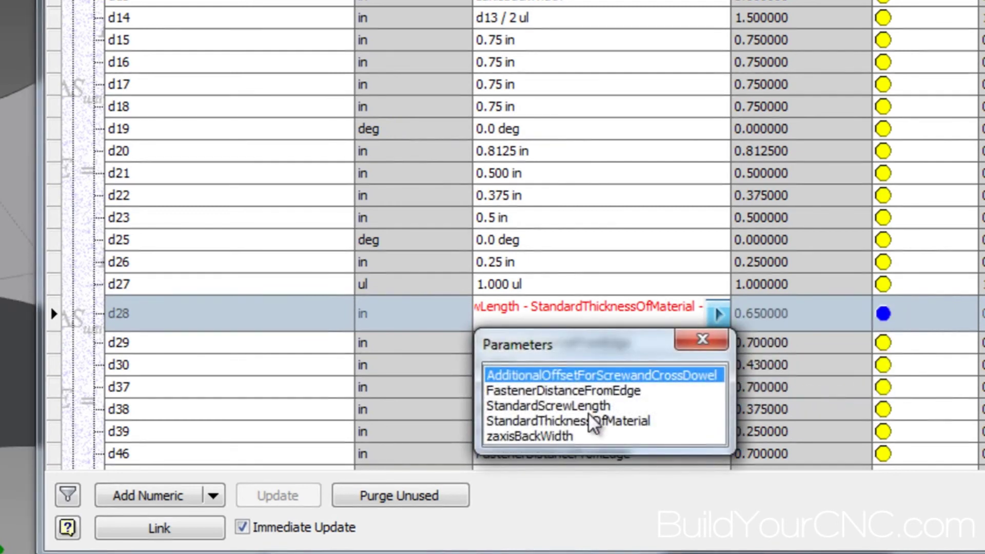
click(563, 377)
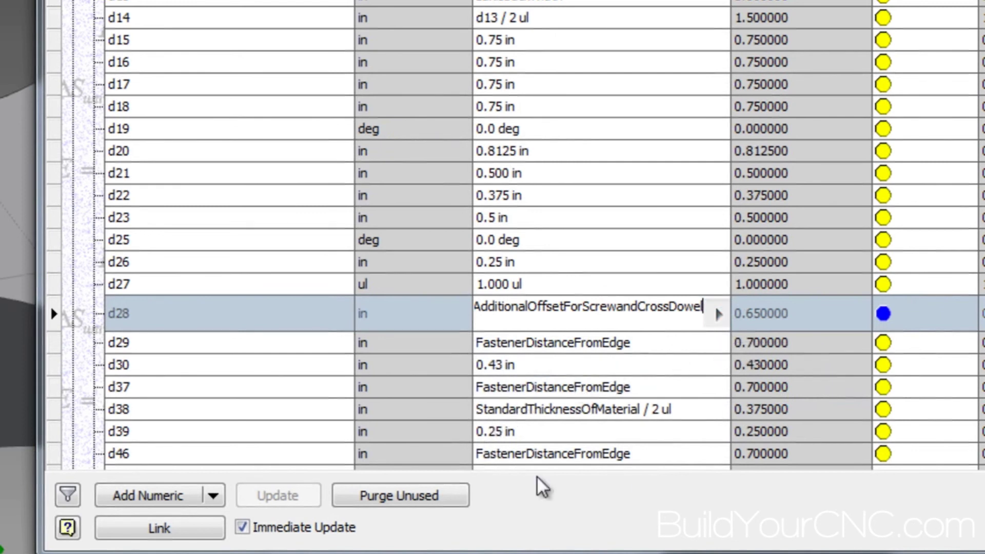
Copy the AdditionalOffsetForScrewandCrossDowel name from the d28 expression and discard the edit
mouse_move(665, 377)
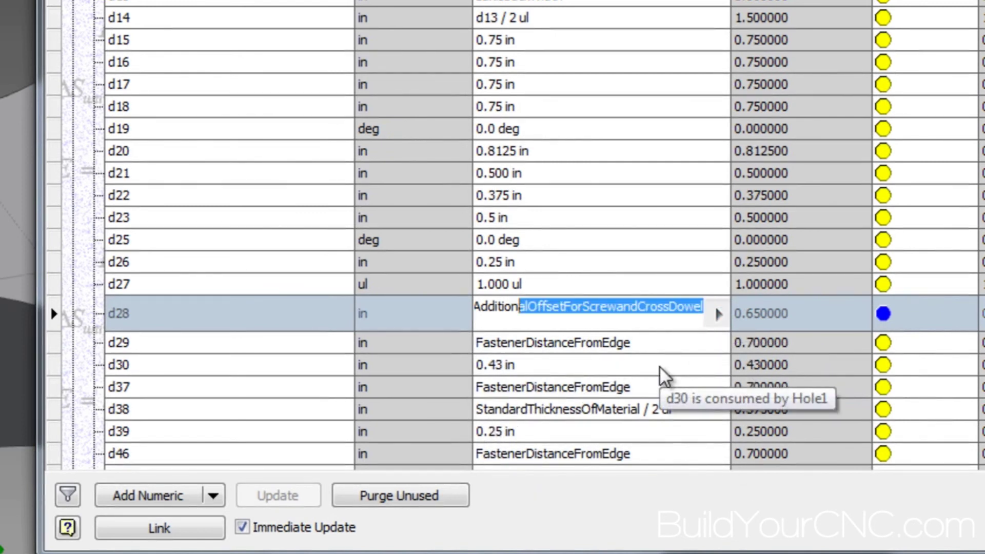
key(shift+Left)
key(shift+Left)
key(shift+Left)
key(shift+Left)
key(ctrl+c)
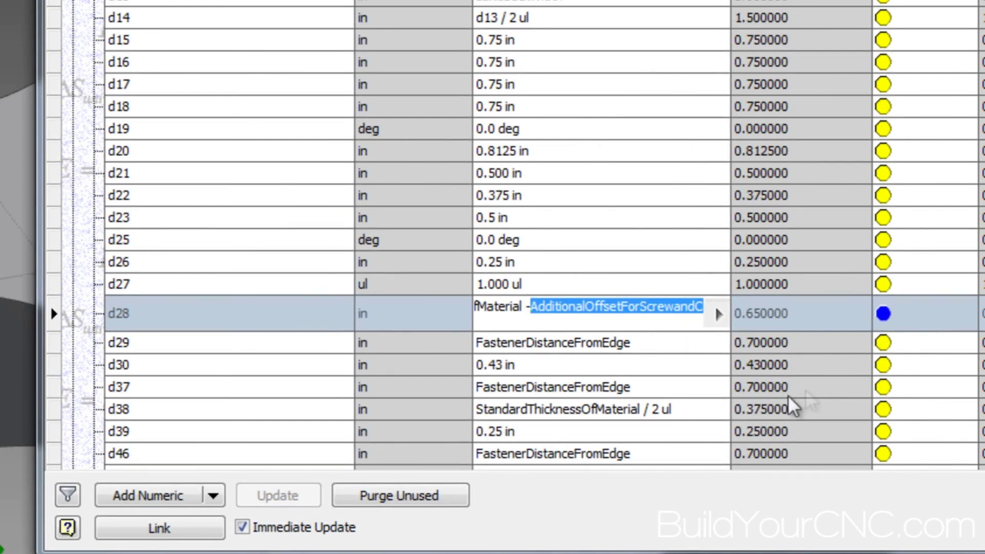
key(Escape)
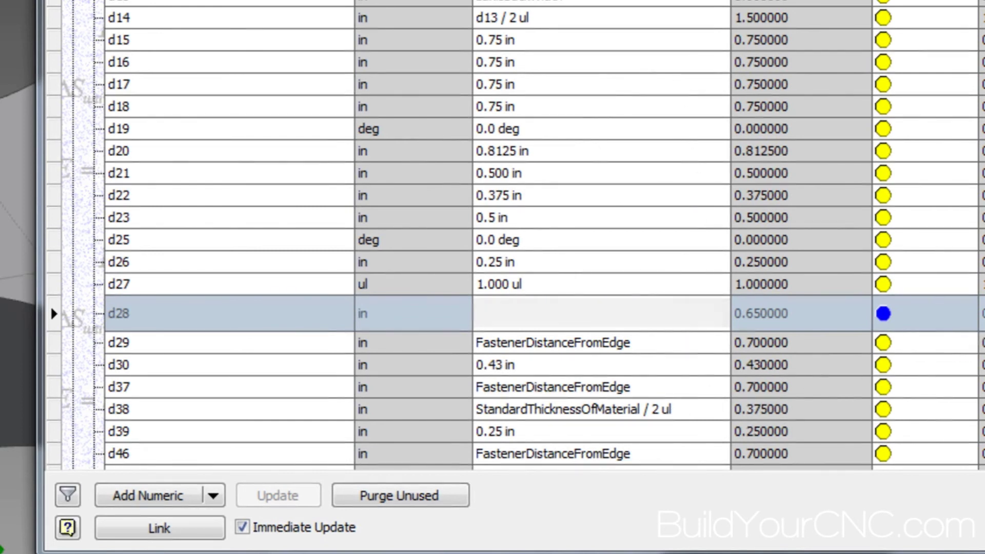
Replace 0.1 in at the end of the d28 expression with the copied AdditionalOffsetForScrewandCrossDowel parameter
scroll(514, 236, down, 4)
scroll(513, 236, down, 1)
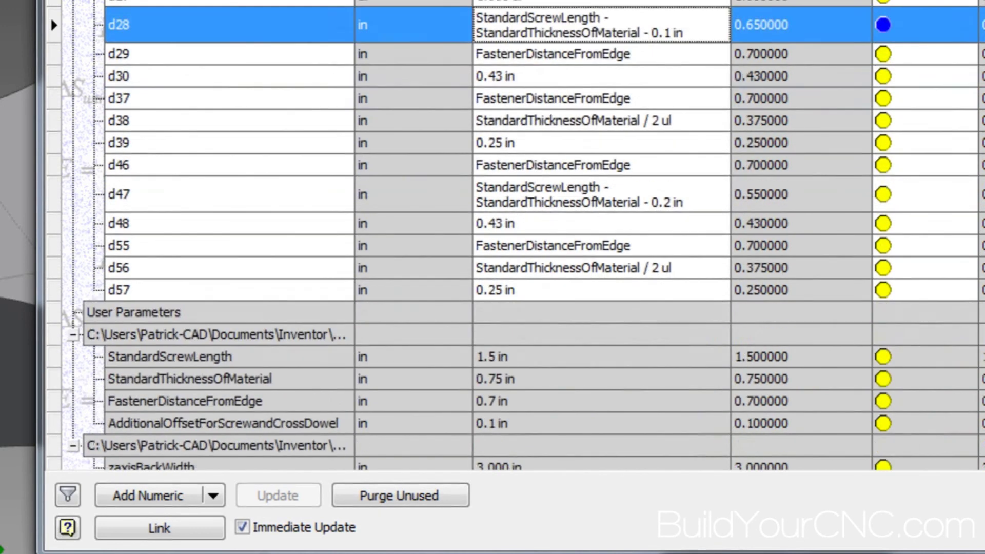
click(679, 27)
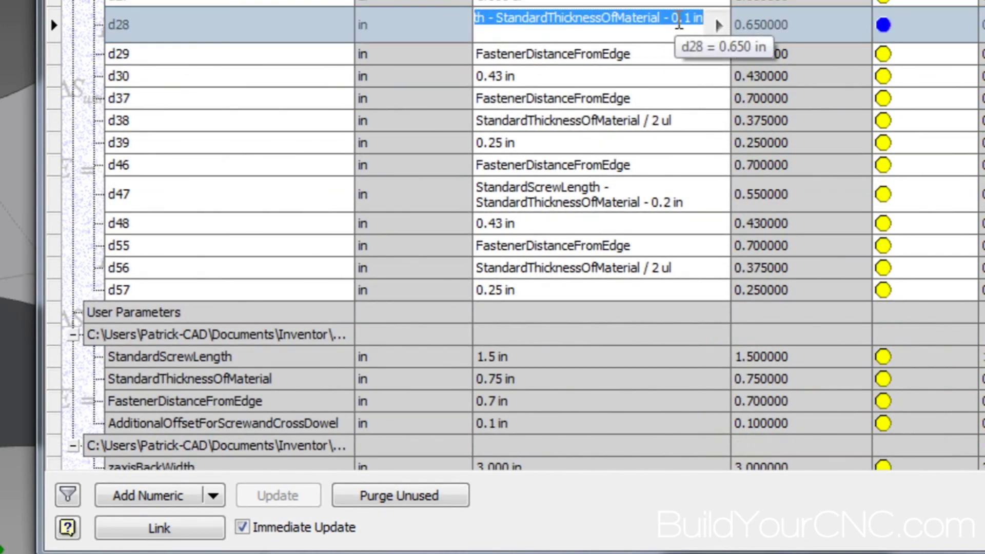
click(673, 24)
key(Delete)
key(Delete)
key(Delete)
key(Delete)
key(Delete)
key(Delete)
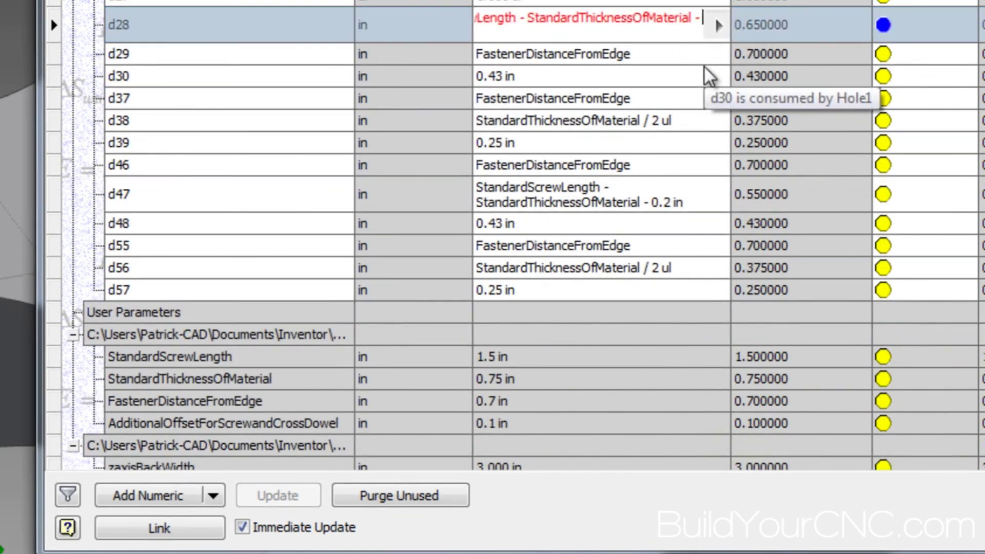
key(ctrl+v)
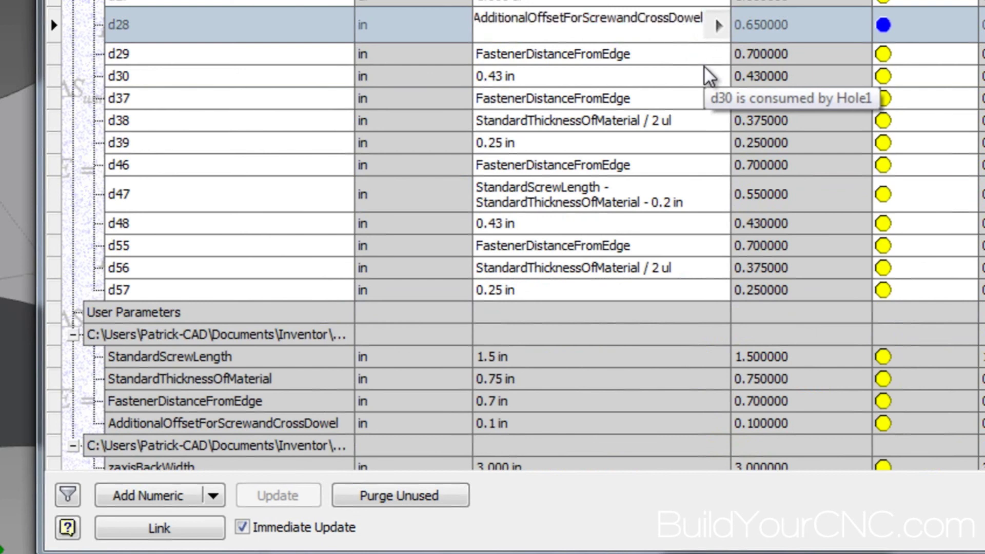
key(Return)
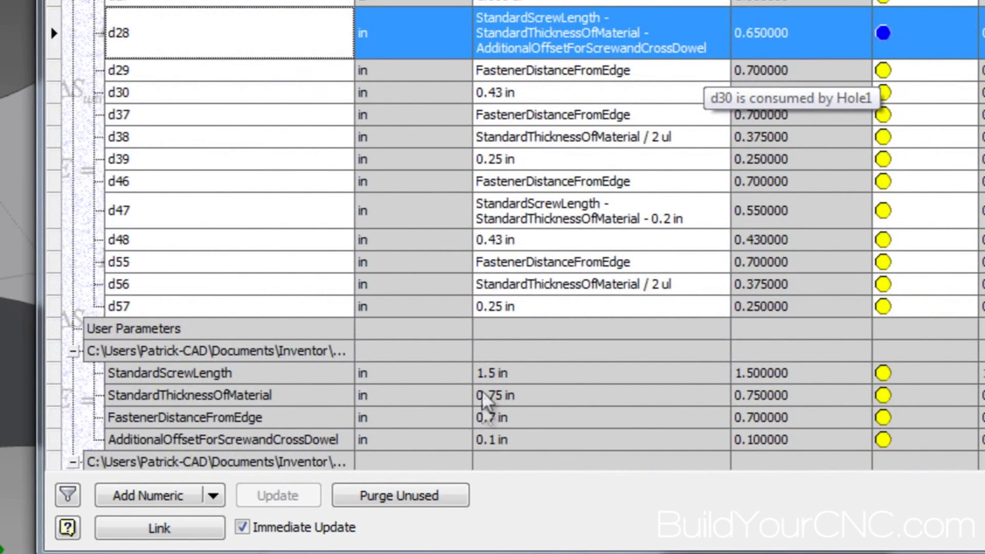
Replace 0.2 in at the end of the d47 expression with AdditionalOffsetForScrewandCrossDowel, and return to the model
click(699, 217)
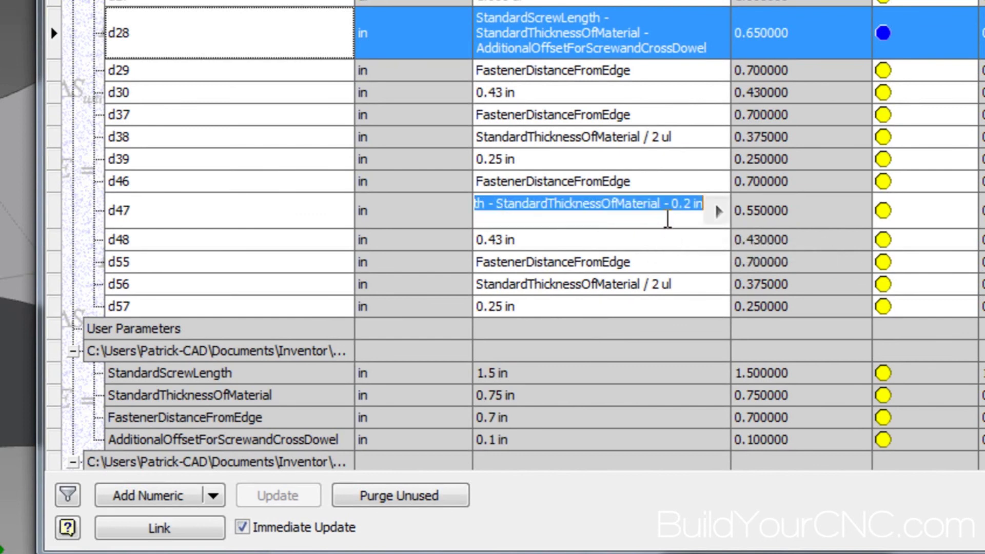
click(681, 204)
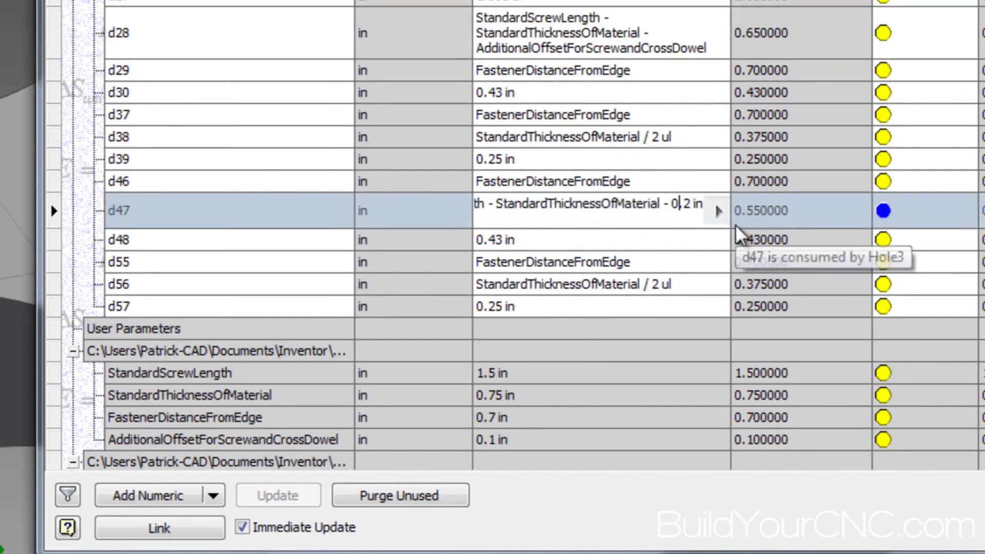
key(BackSpace)
key(BackSpace)
key(Delete)
key(Delete)
key(Delete)
key(Delete)
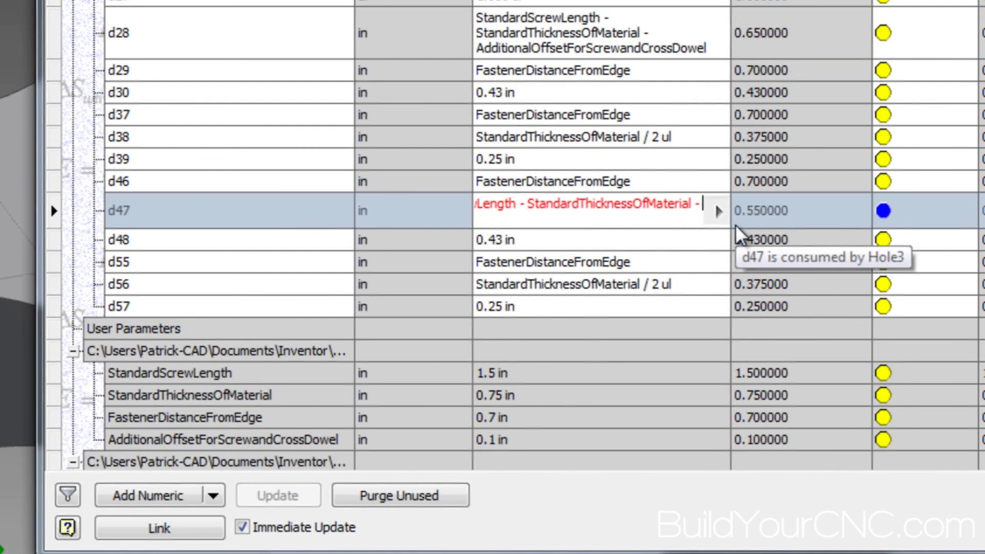
key(ctrl+v)
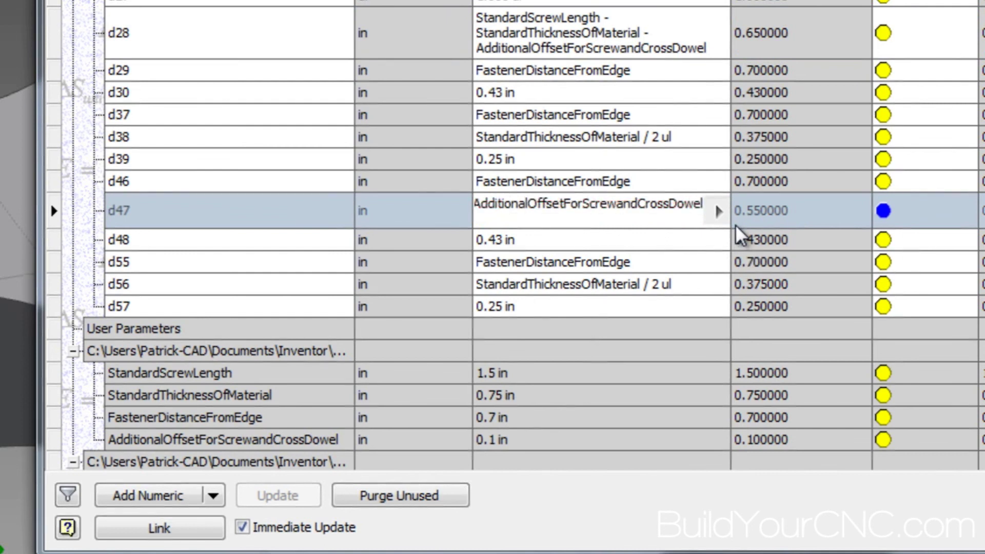
key(Return)
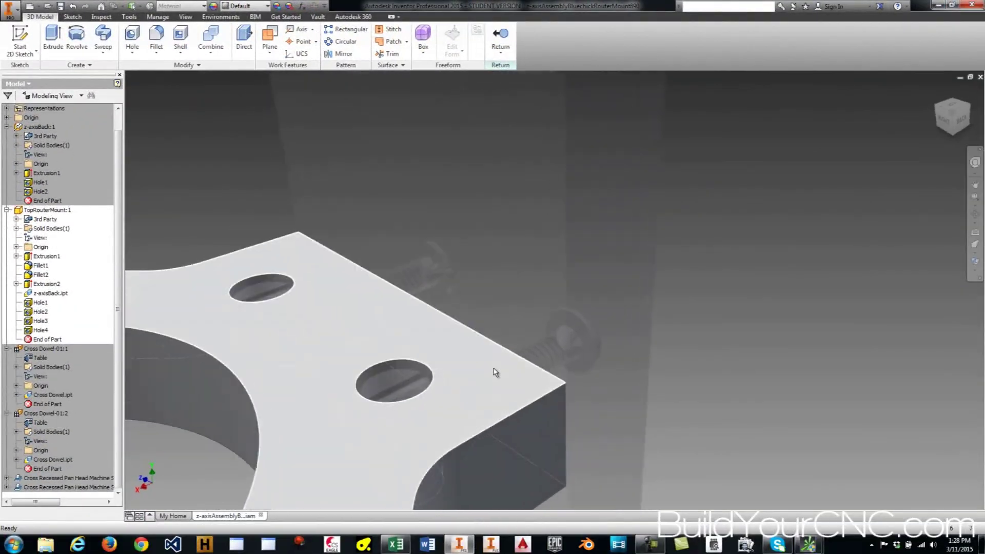
click(494, 368)
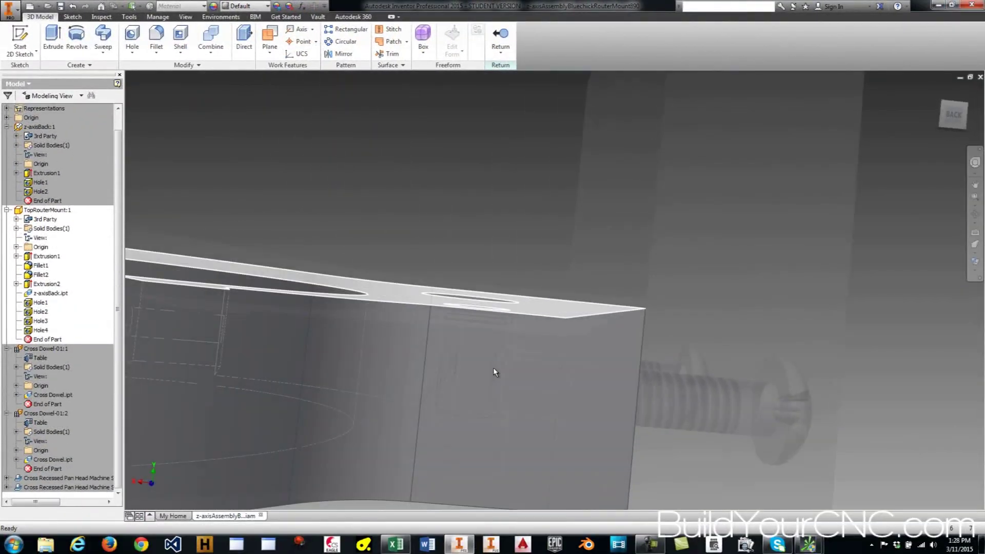